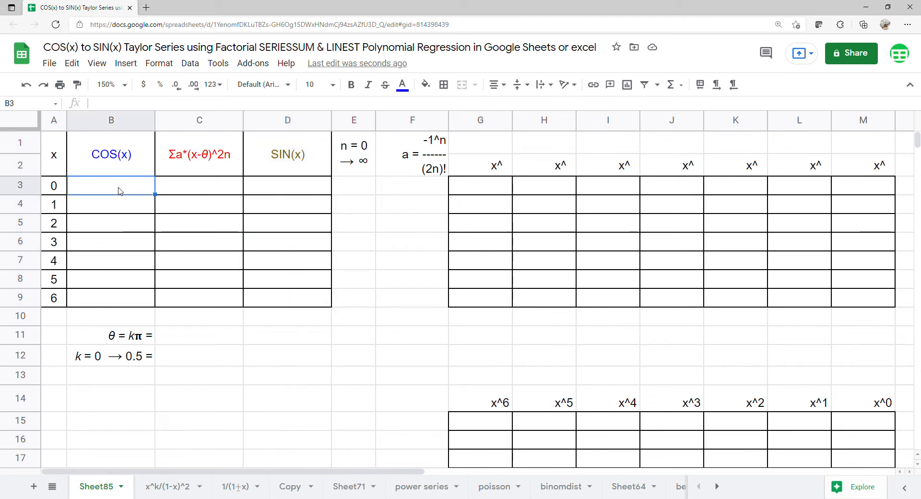
Fill the COS(x) column from cell B3 with an ARRAYFORMULA taking COS of A3:A9
{"action": "type", "text": "="}
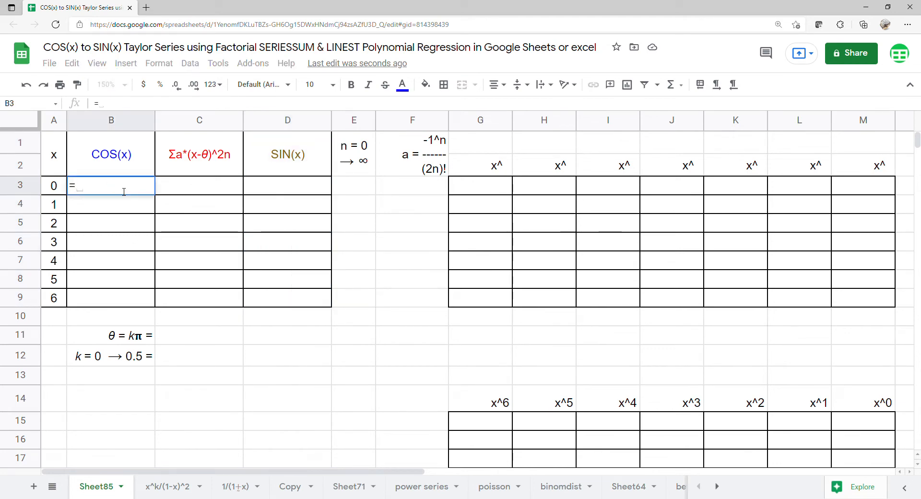
{"action": "type", "text": "arr"}
{"action": "key", "text": "Tab"}
{"action": "type", "text": "c"}
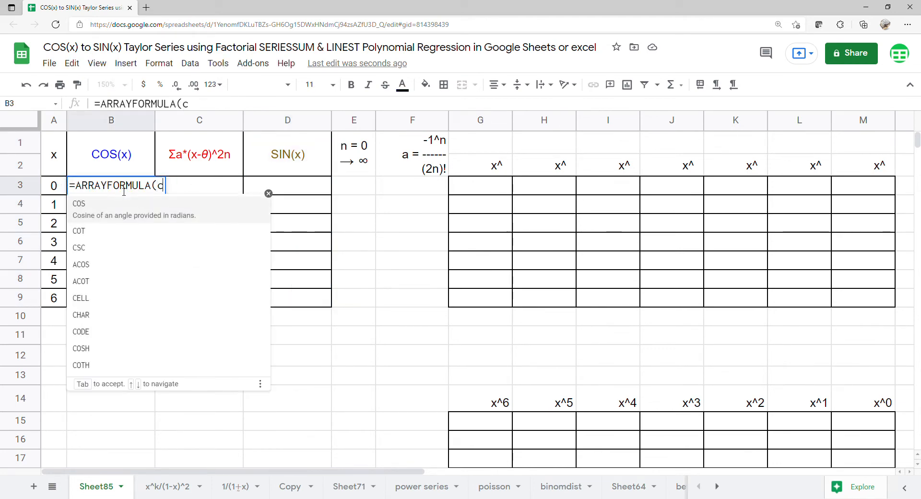
{"action": "key", "text": "Tab"}
{"action": "left_click_drag", "start_coordinate": [54, 185], "coordinate": [55, 306]}
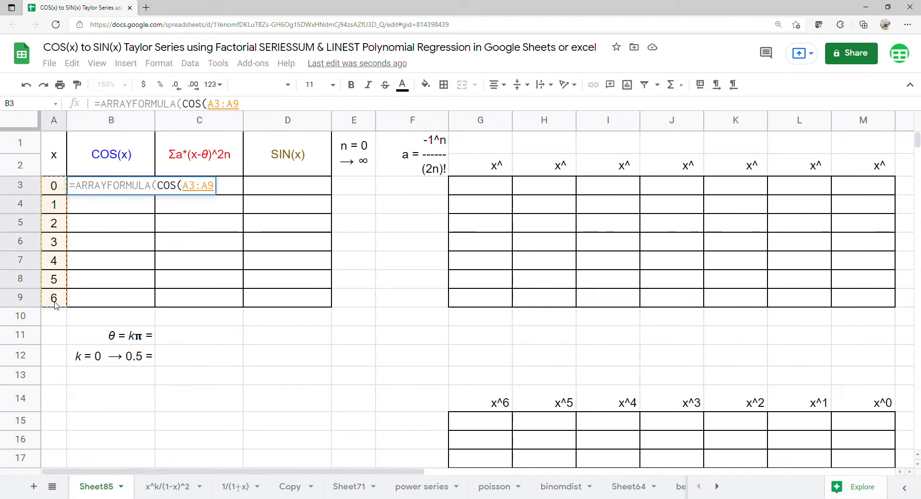
{"action": "key", "text": "Return"}
Begin an ARRAYFORMULA in cell D3 of the SIN(x) column
{"action": "left_click", "coordinate": [275, 187]}
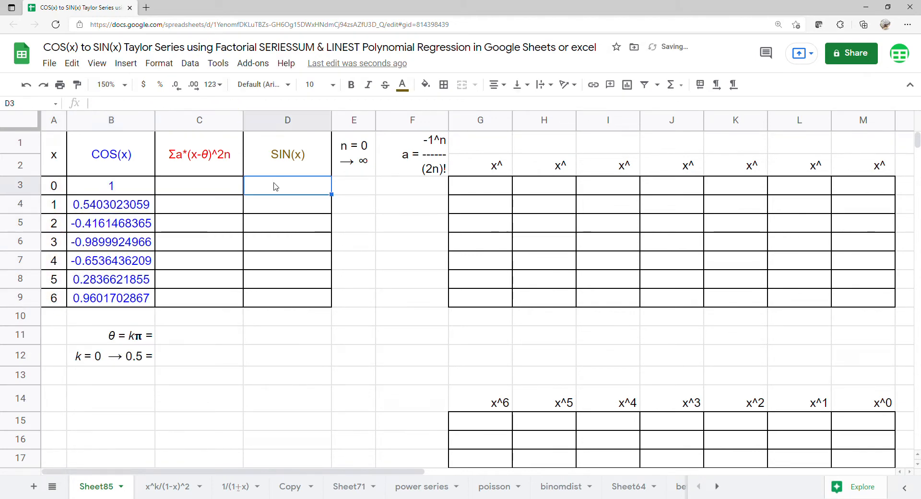
{"action": "type", "text": "=s"}
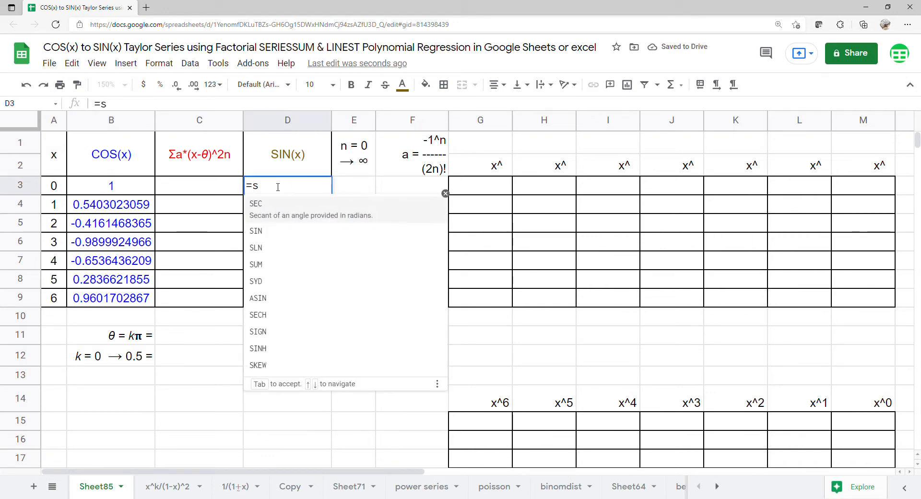
{"action": "key", "text": "BackSpace"}
{"action": "type", "text": "arr"}
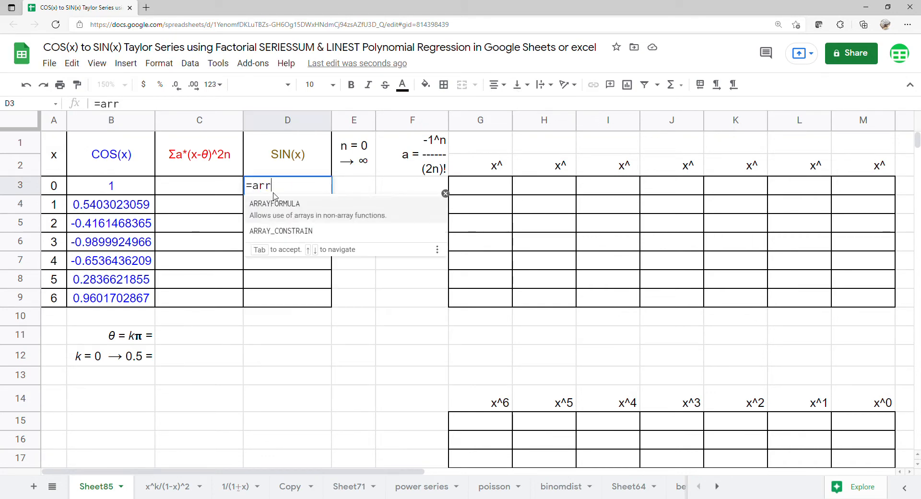
{"action": "left_click", "coordinate": [281, 205]}
{"action": "left_click_drag", "start_coordinate": [63, 192], "coordinate": [56, 298]}
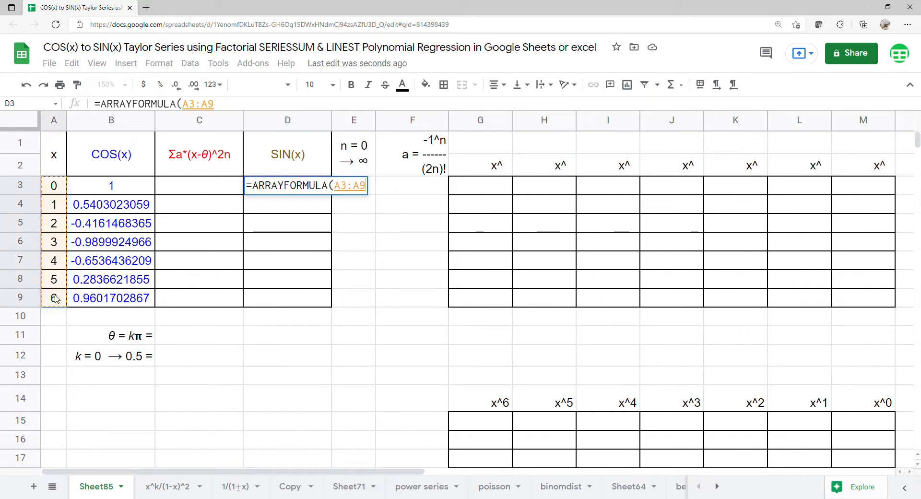
{"action": "key", "text": "BackSpace"}
{"action": "key", "text": "BackSpace"}
{"action": "key", "text": "BackSpace"}
{"action": "key", "text": "BackSpace"}
{"action": "key", "text": "BackSpace"}
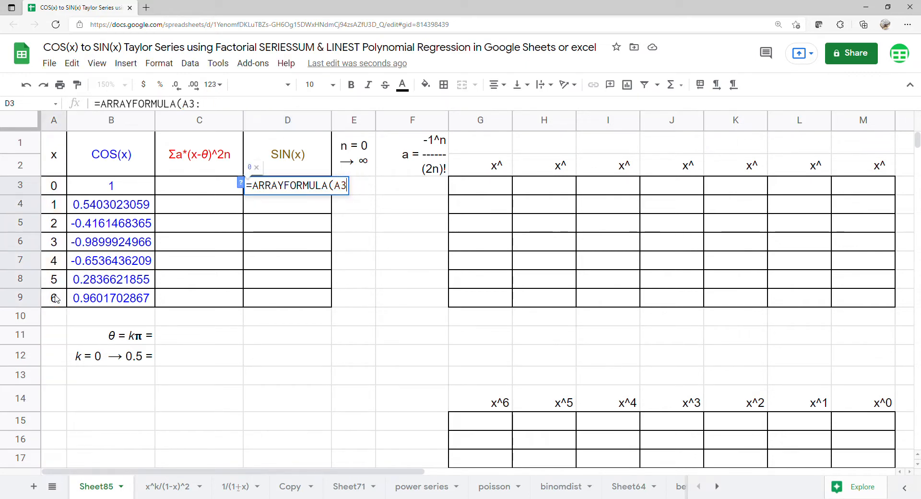
Complete the D3 array formula with SIN of the range A3:A9
{"action": "type", "text": "s"}
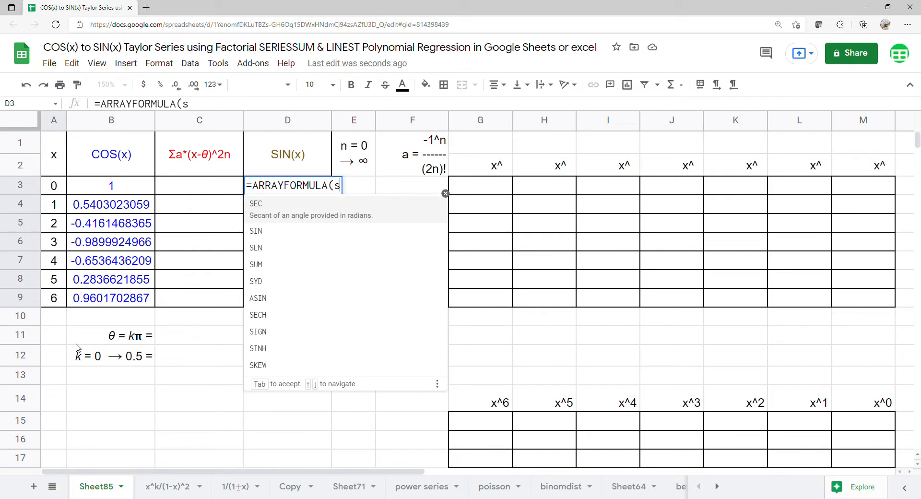
{"action": "left_click", "coordinate": [286, 230]}
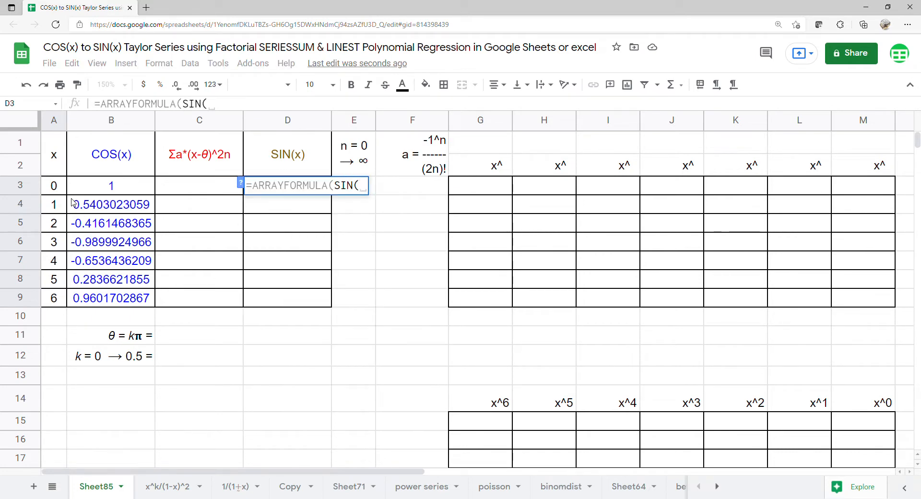
{"action": "left_click_drag", "start_coordinate": [61, 190], "coordinate": [62, 300]}
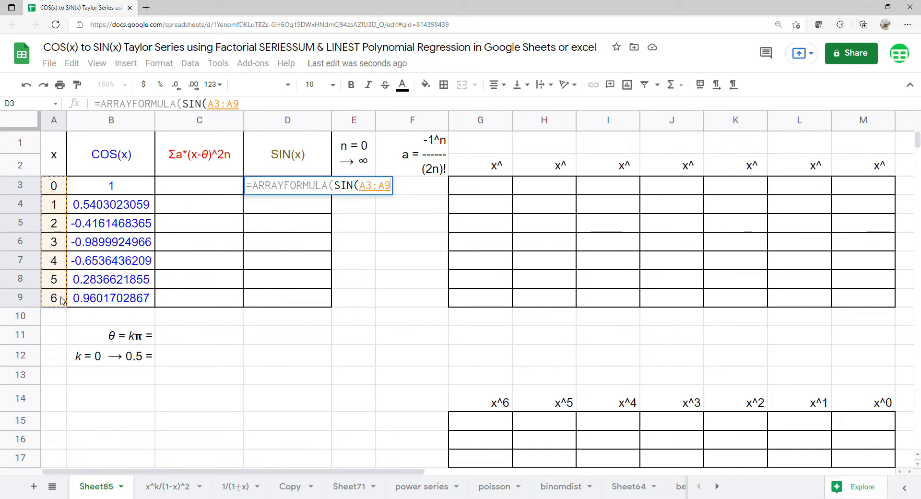
{"action": "key", "text": "Return"}
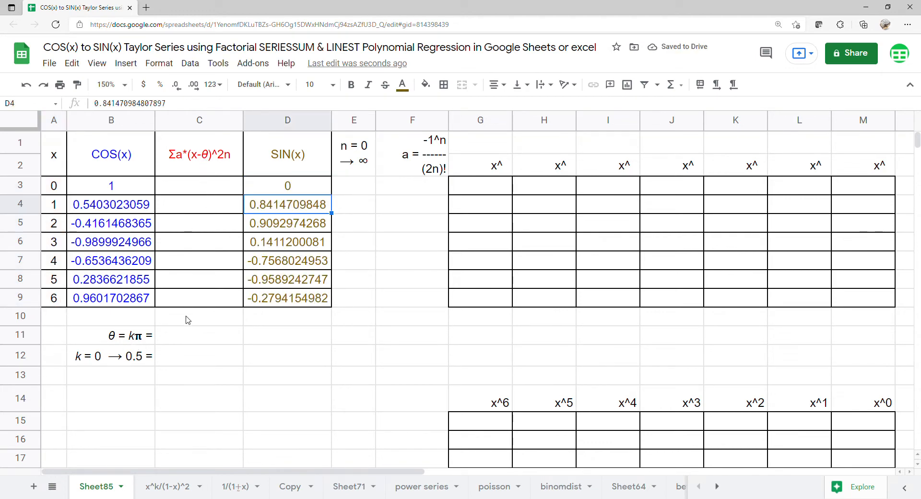
Enter the formula =C12*PI() for θ in cell C11
{"action": "left_click", "coordinate": [183, 338]}
{"action": "type", "text": "="}
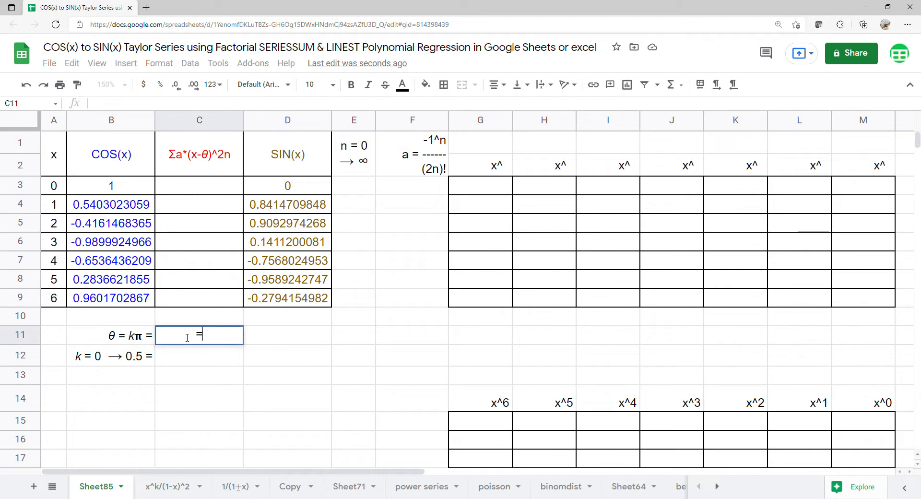
{"action": "left_click", "coordinate": [191, 363]}
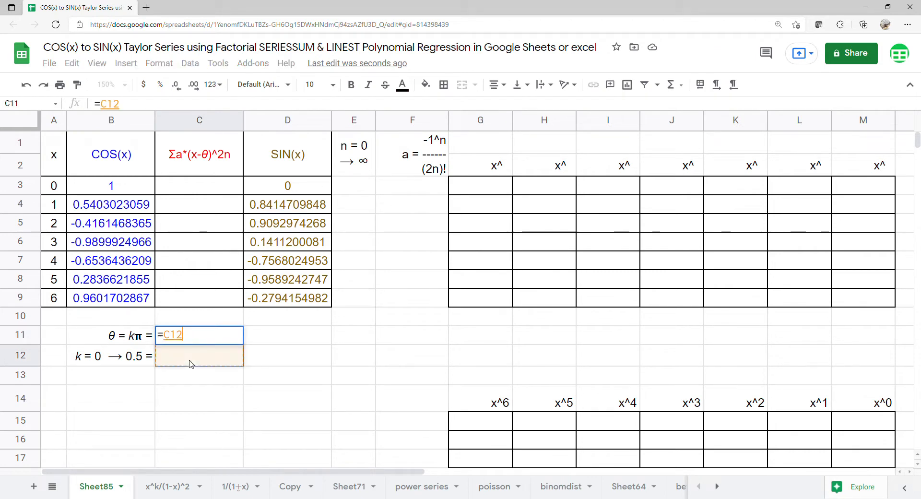
{"action": "type", "text": "*"}
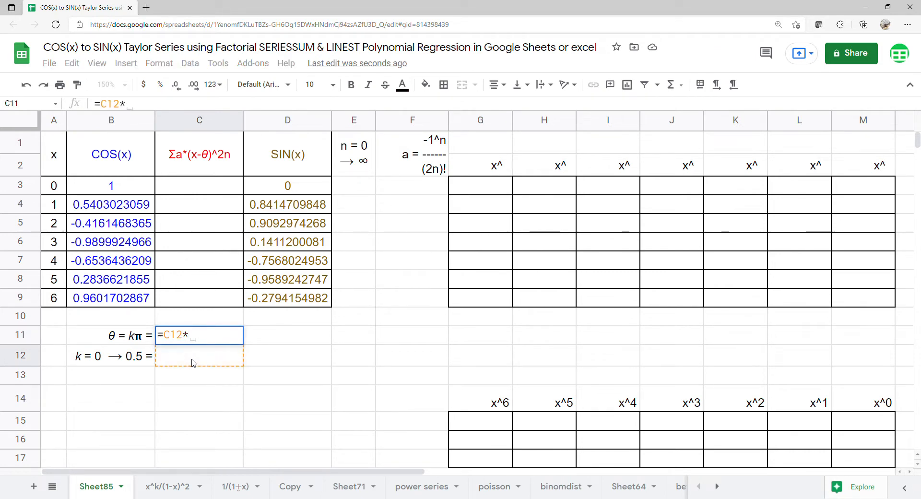
{"action": "type", "text": "pi"}
{"action": "key", "text": "Tab"}
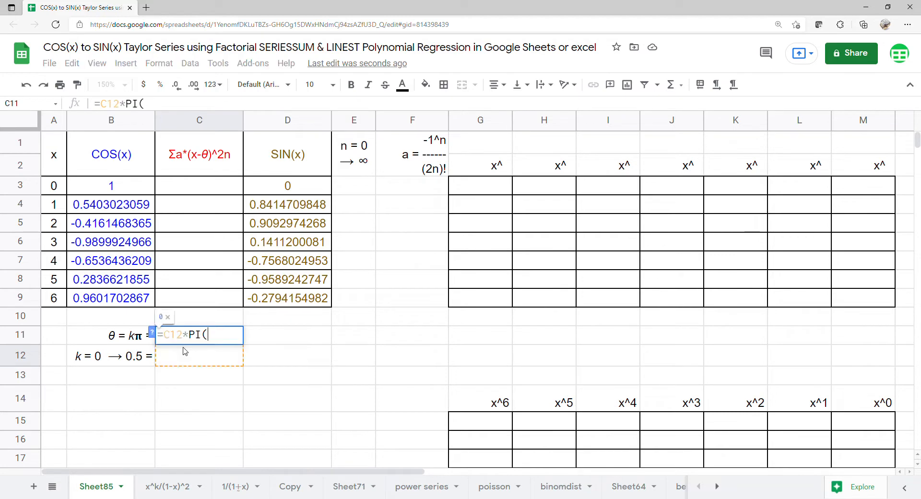
{"action": "type", "text": ")"}
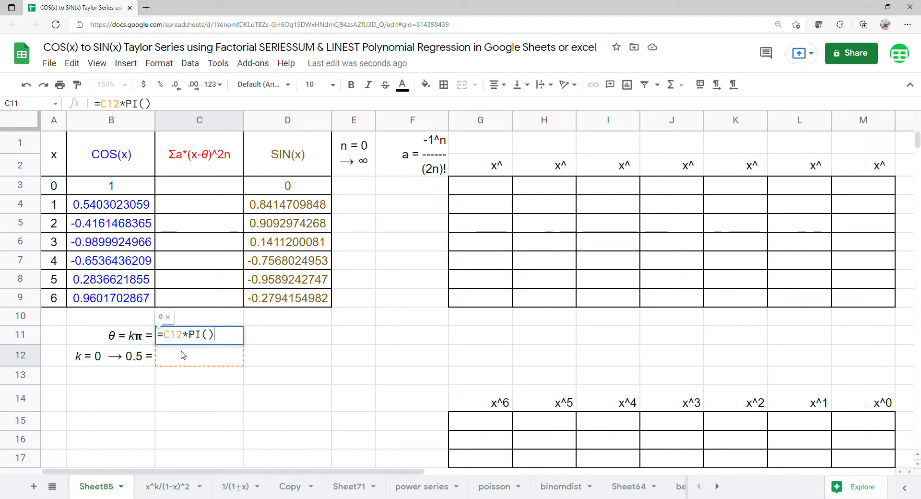
{"action": "key", "text": "Return"}
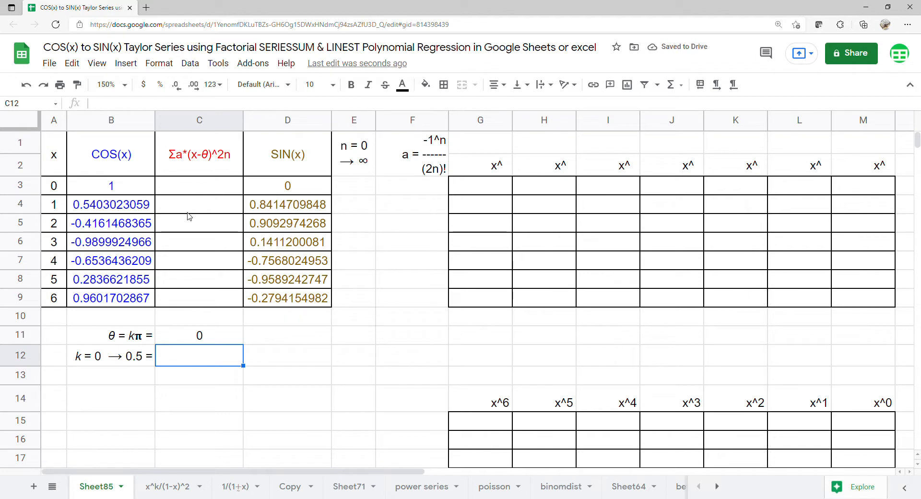
Add a data validation dropdown with the items 0, 0.1, 0.2, 0.3, 0.4, 0.5 to cell C12 and choose 0 for k
{"action": "left_click", "coordinate": [190, 63]}
{"action": "left_click", "coordinate": [204, 222]}
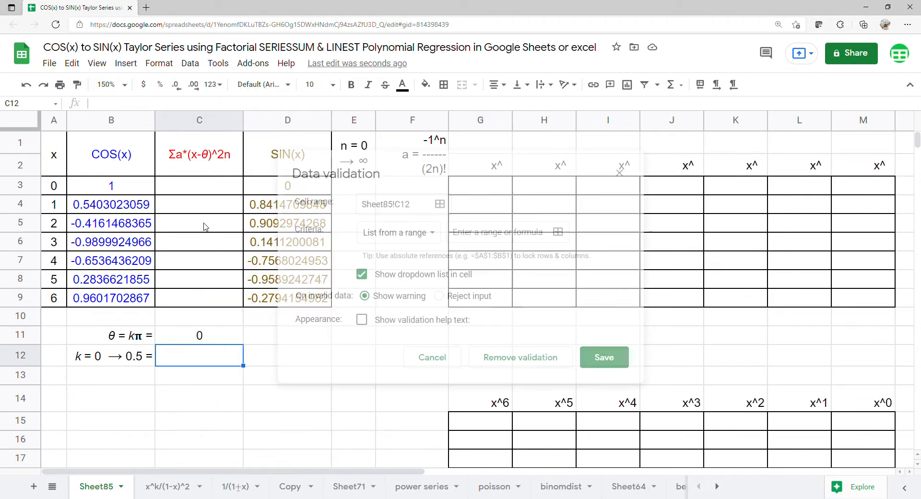
{"action": "left_click", "coordinate": [411, 234]}
{"action": "left_click", "coordinate": [416, 250]}
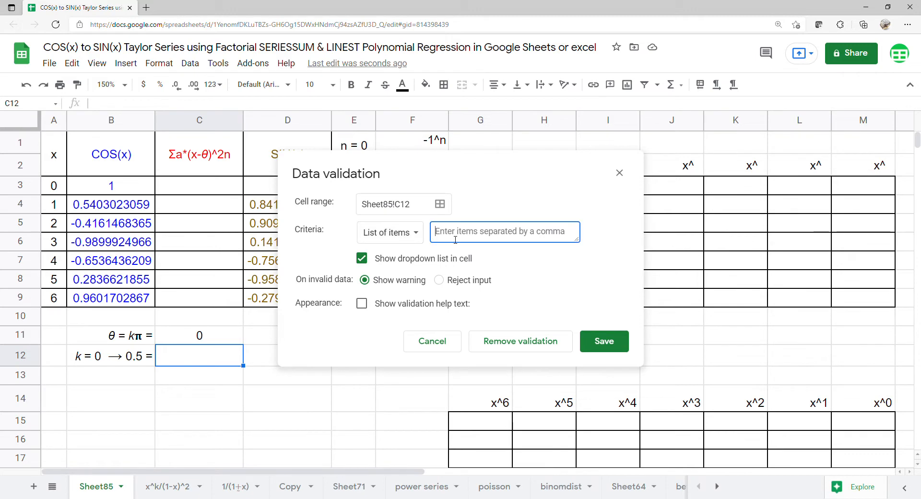
{"action": "type", "text": "0,0.1,0.2,0.3,0.4,0.5"}
{"action": "left_click", "coordinate": [596, 350]}
{"action": "left_click", "coordinate": [234, 356]}
{"action": "left_click", "coordinate": [205, 376]}
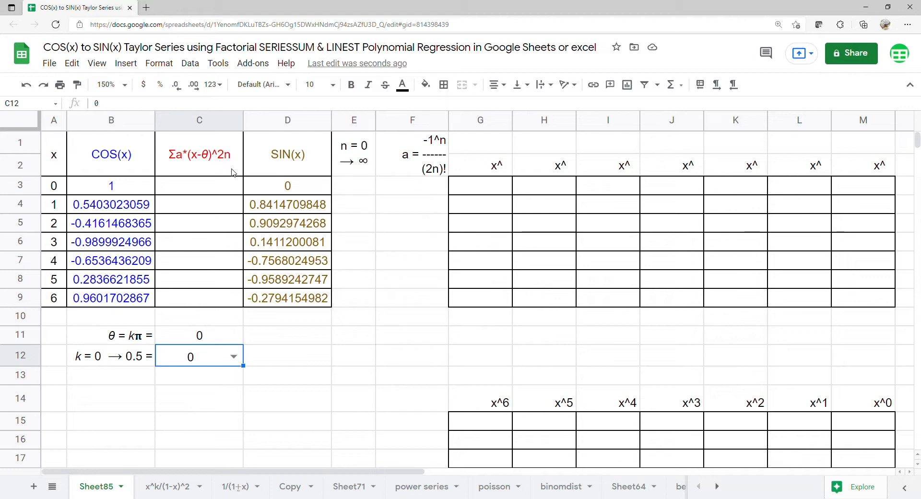
Enter 0 as the starting n value in cell E3
{"action": "left_click", "coordinate": [335, 193]}
{"action": "type", "text": "0"}
{"action": "key", "text": "Return"}
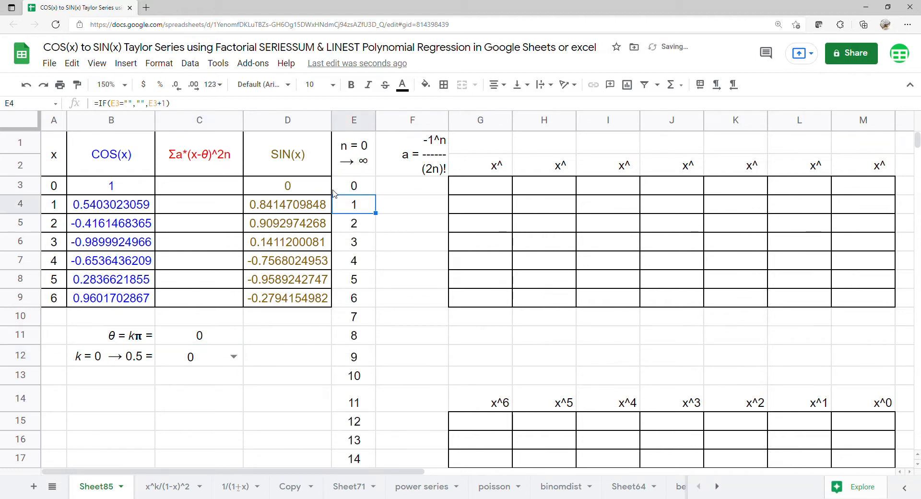
Compute the coefficients a from cell F3 with an ARRAYFORMULA of -1^E3:E17/FACT(2*E3:E17)
{"action": "left_click", "coordinate": [394, 190]}
{"action": "type", "text": "=arr"}
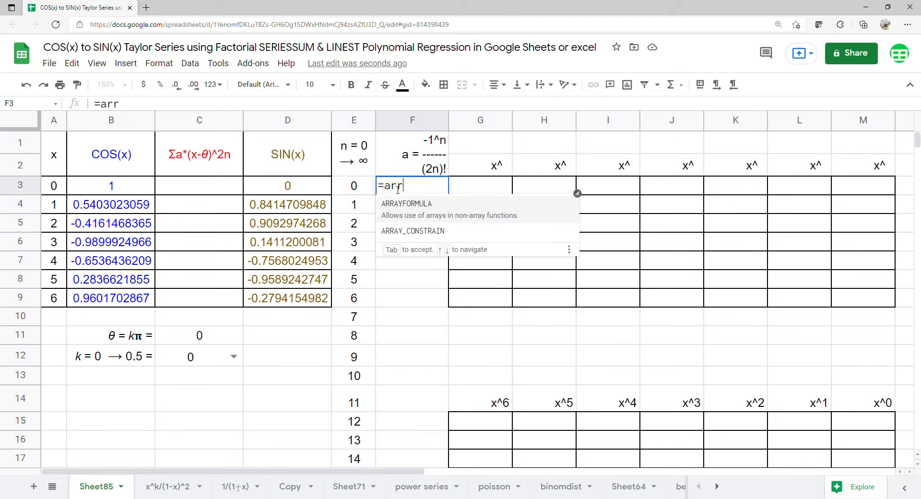
{"action": "key", "text": "Tab"}
{"action": "type", "text": "-1"}
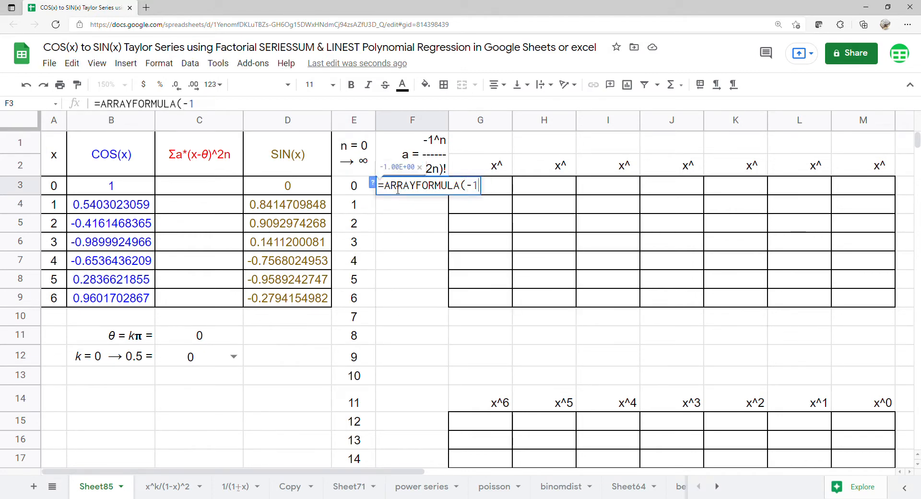
{"action": "type", "text": "^"}
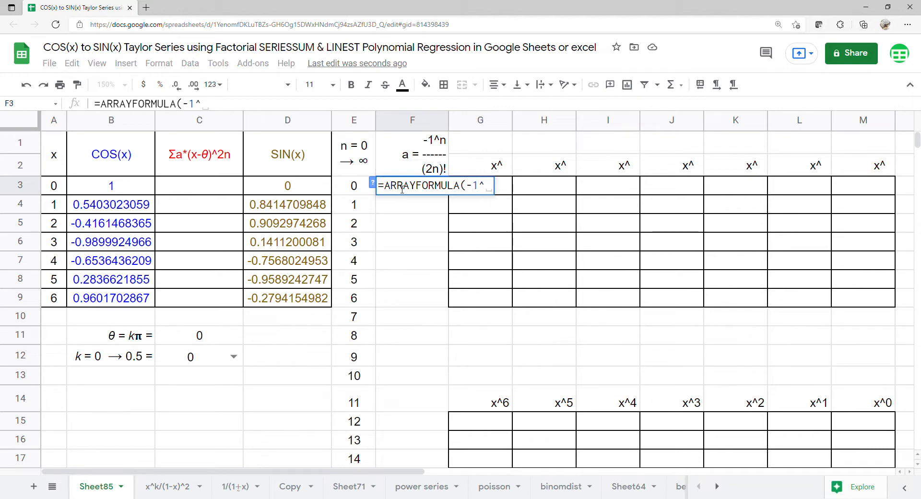
{"action": "left_click_drag", "start_coordinate": [353, 185], "coordinate": [352, 456]}
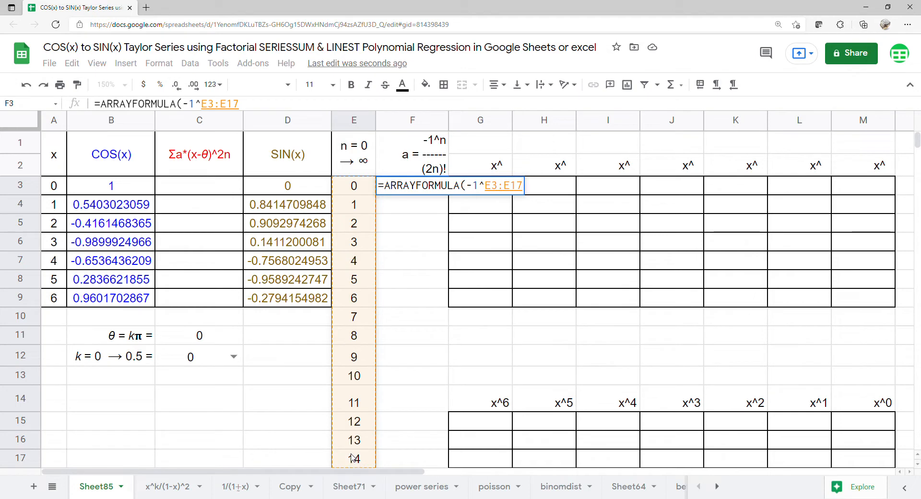
{"action": "type", "text": "/"}
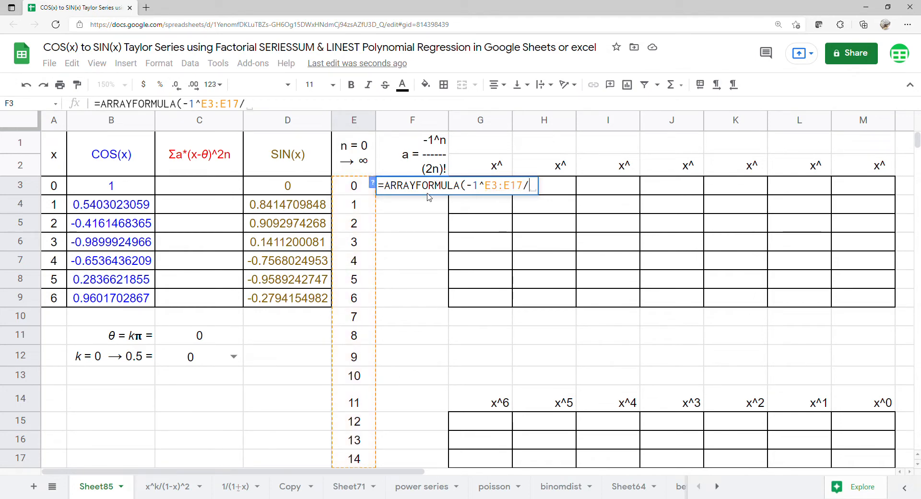
{"action": "type", "text": "fa"}
{"action": "key", "text": "Tab"}
{"action": "type", "text": "2"}
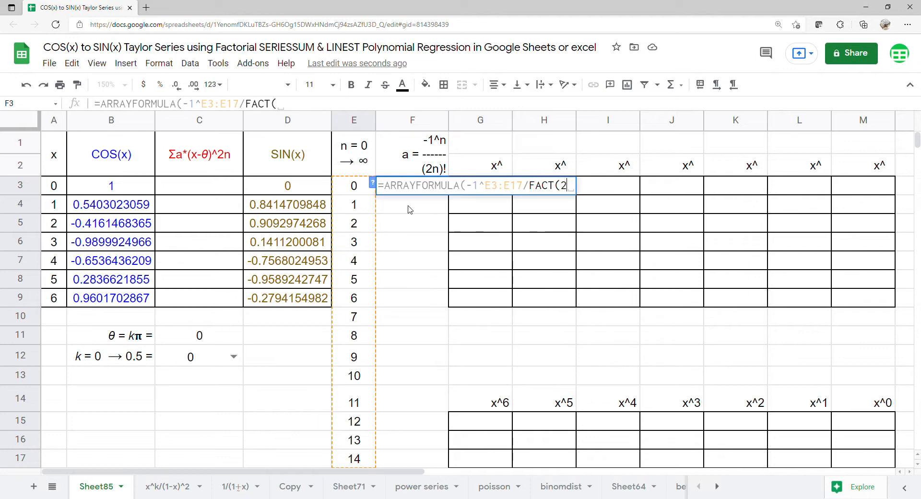
{"action": "type", "text": "*"}
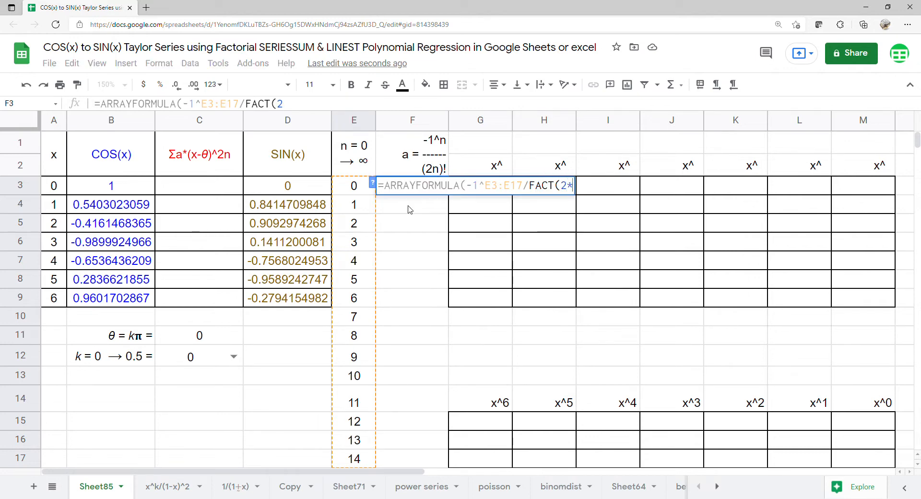
{"action": "left_click_drag", "start_coordinate": [353, 187], "coordinate": [361, 460]}
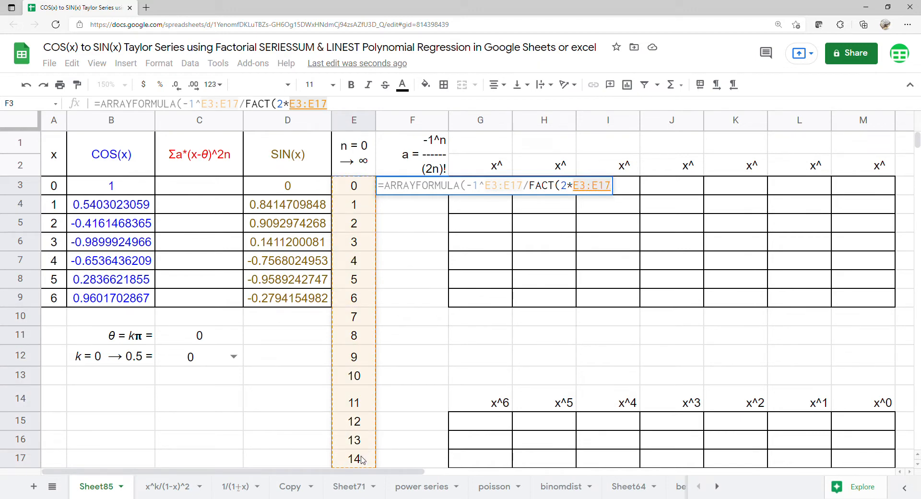
{"action": "key", "text": "Return"}
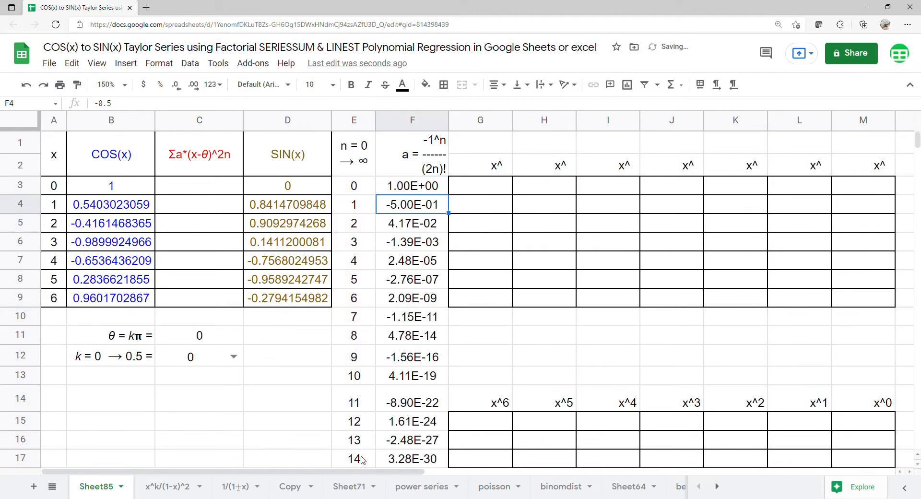
Enter an ARRAYFORMULA in cell C3 of SERIESSUM with x A3:A9-C11, starting power 0, step 2 and coefficients F3:F17
{"action": "left_click", "coordinate": [198, 190]}
{"action": "type", "text": "=arr"}
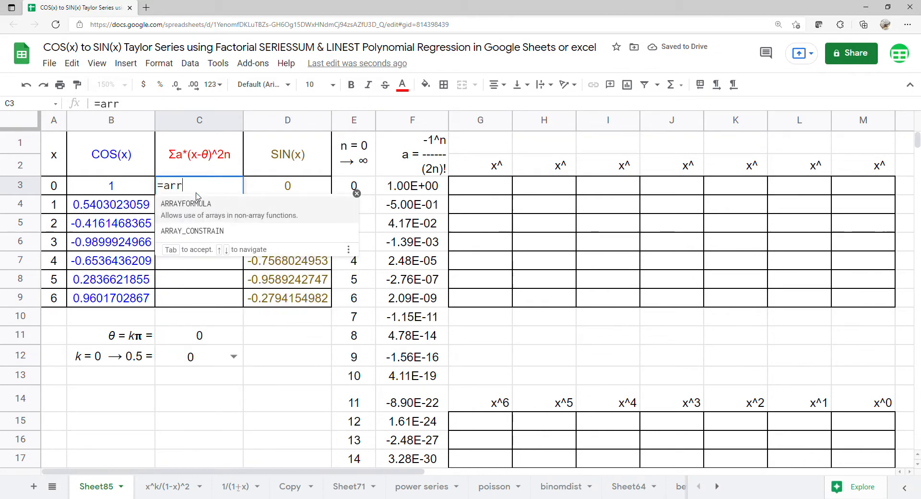
{"action": "key", "text": "Tab"}
{"action": "type", "text": "seri"}
{"action": "key", "text": "Tab"}
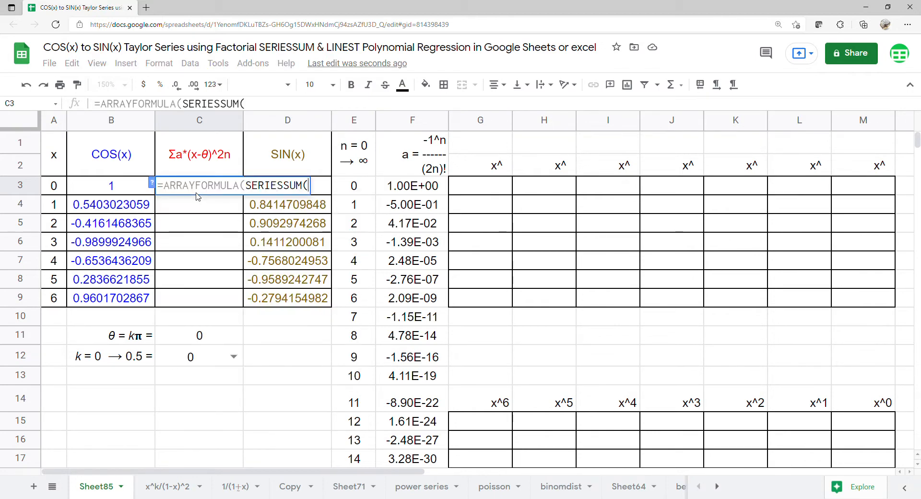
{"action": "left_click_drag", "start_coordinate": [54, 191], "coordinate": [52, 306]}
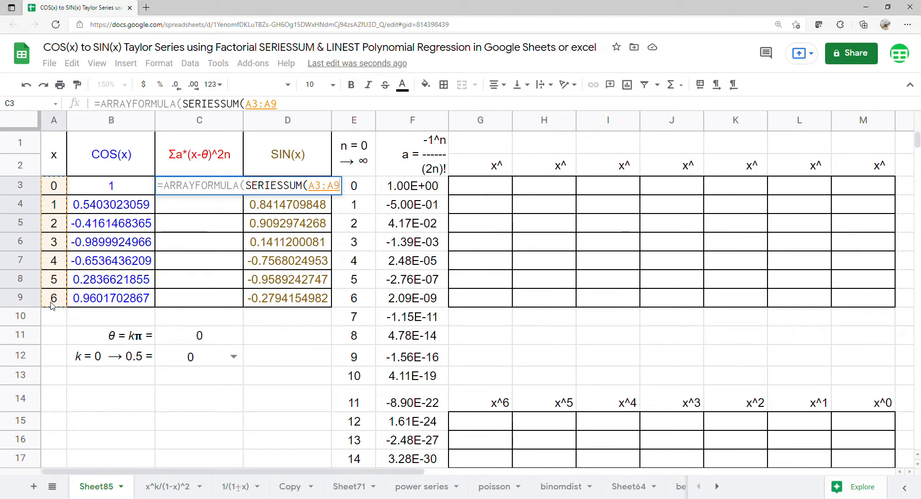
{"action": "type", "text": "-"}
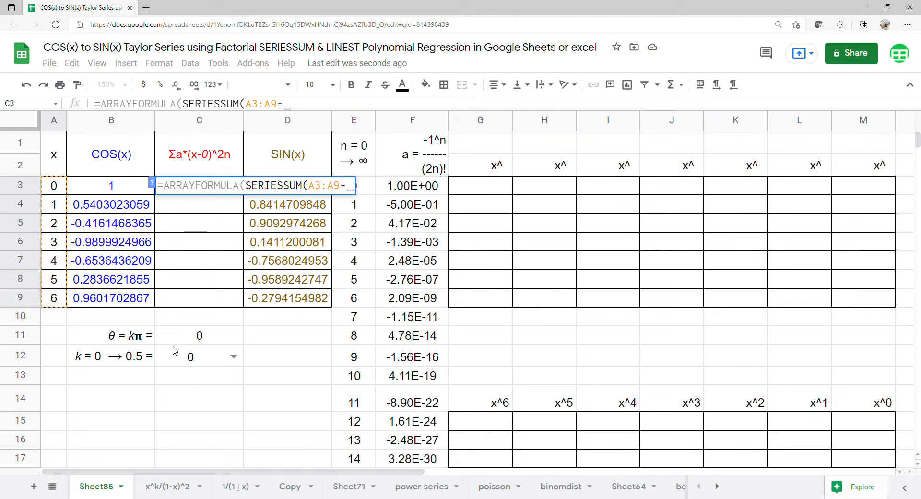
{"action": "left_click", "coordinate": [193, 341]}
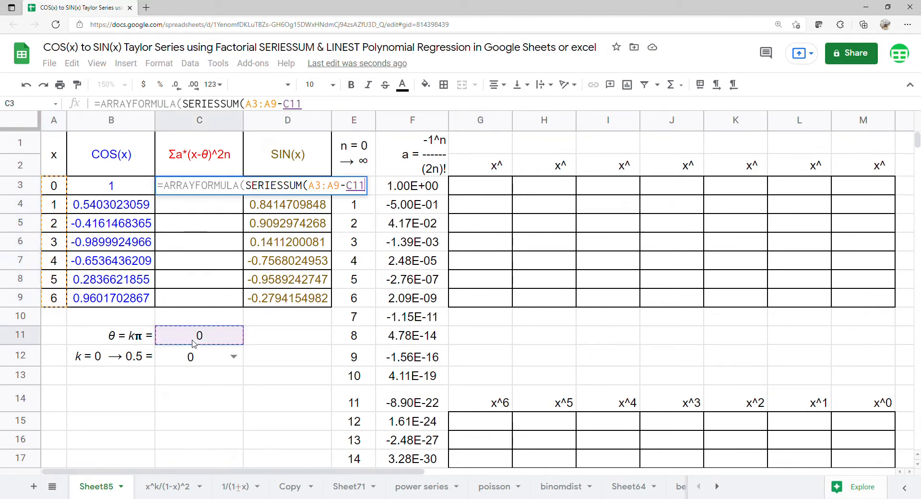
{"action": "type", "text": ","}
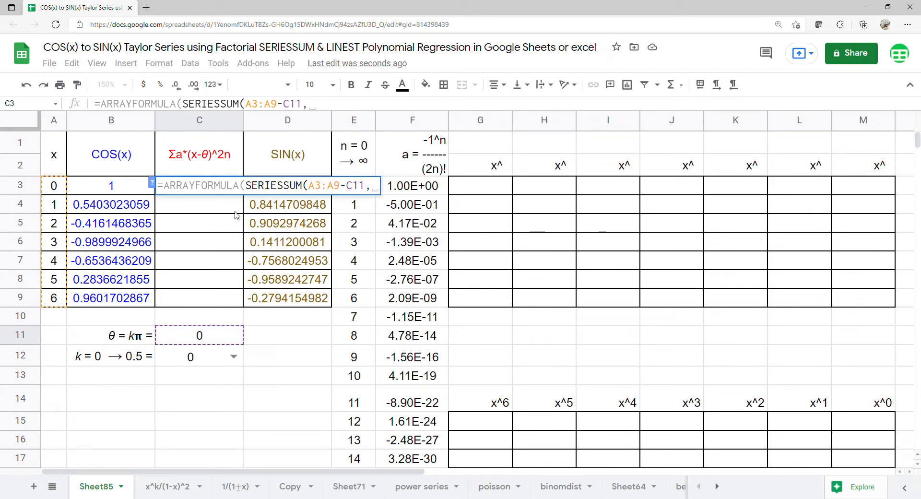
{"action": "type", "text": "0,2,"}
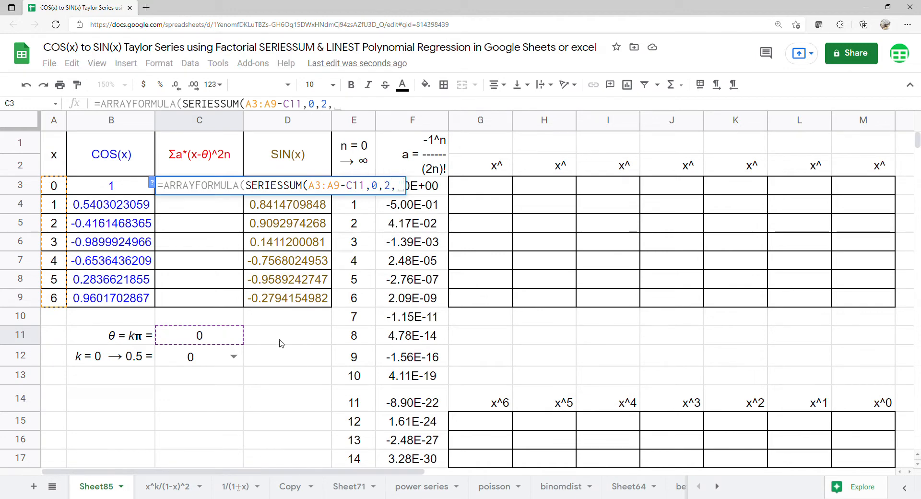
{"action": "left_click_drag", "start_coordinate": [398, 456], "coordinate": [446, 193]}
{"action": "key", "text": "Return"}
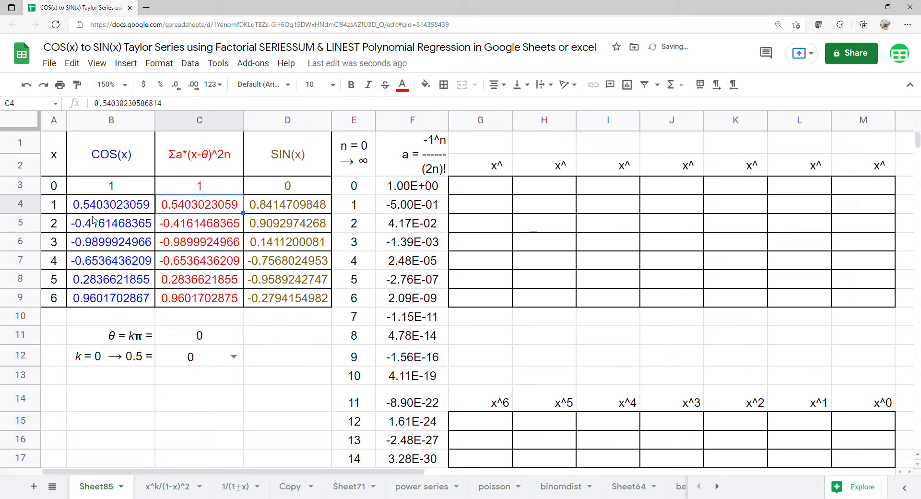
Insert a scatter chart of A1:D9 that uses column A as labels for the x-axis
{"action": "left_click_drag", "start_coordinate": [64, 165], "coordinate": [288, 294]}
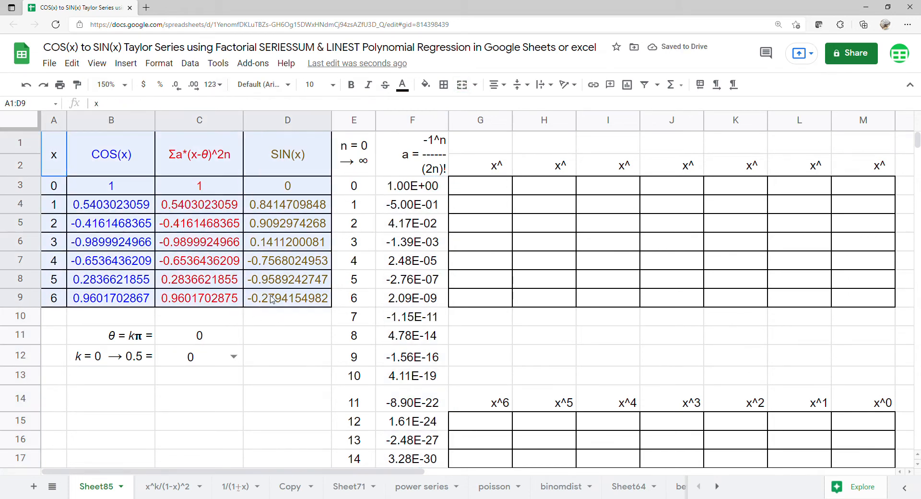
{"action": "left_click", "coordinate": [126, 63]}
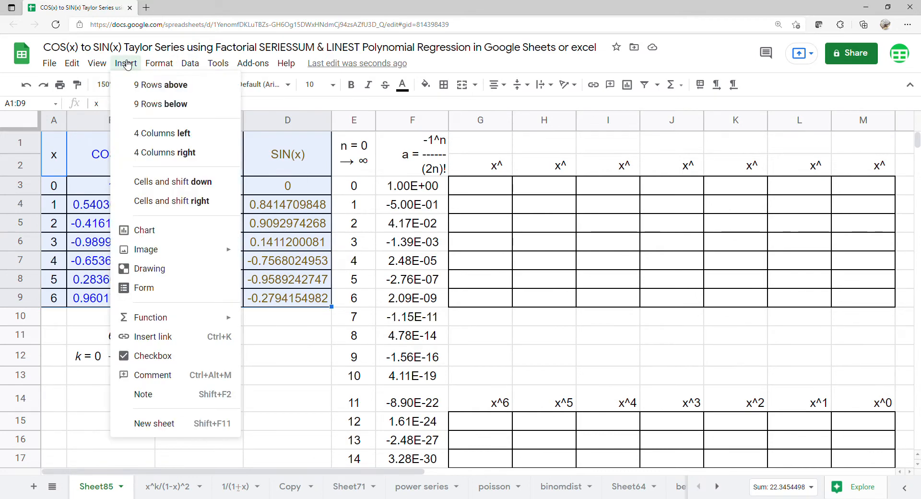
{"action": "left_click", "coordinate": [165, 240]}
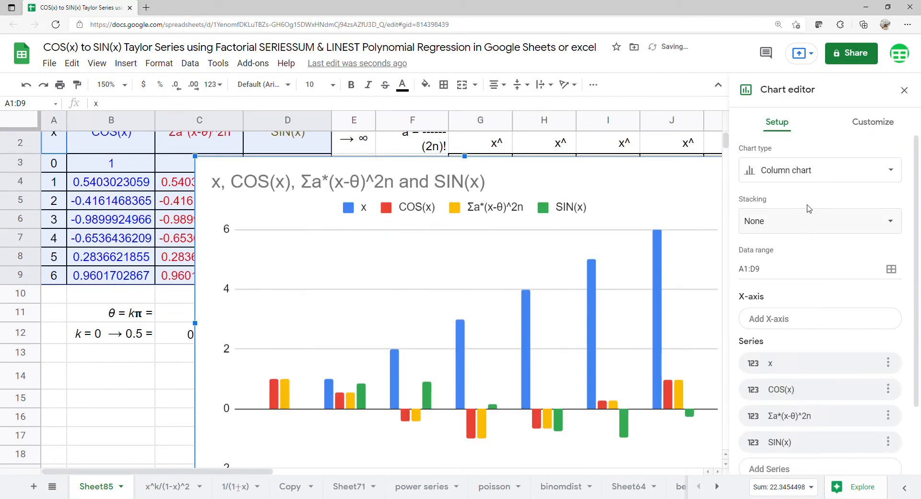
{"action": "left_click", "coordinate": [809, 171]}
{"action": "scroll", "coordinate": [799, 259], "scroll_direction": "down", "scroll_amount": 2}
{"action": "scroll", "coordinate": [799, 260], "scroll_direction": "down", "scroll_amount": 3}
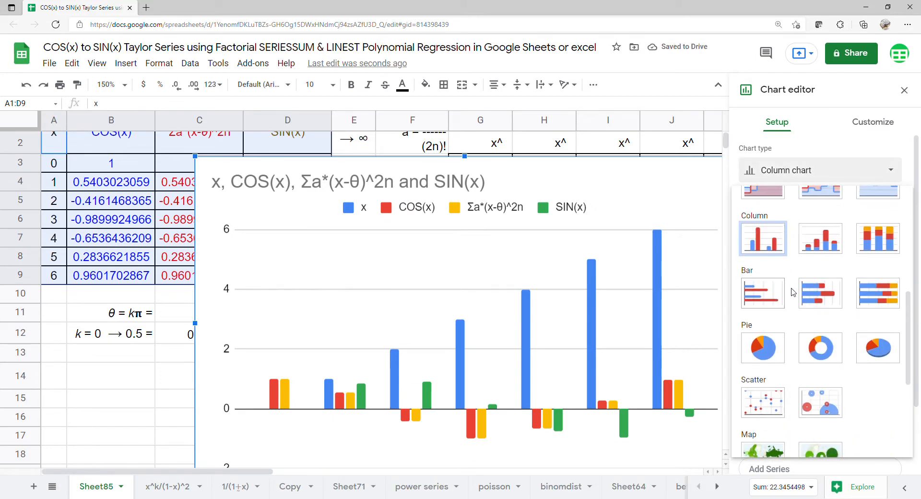
{"action": "left_click", "coordinate": [750, 400]}
{"action": "scroll", "coordinate": [751, 331], "scroll_direction": "down", "scroll_amount": 1}
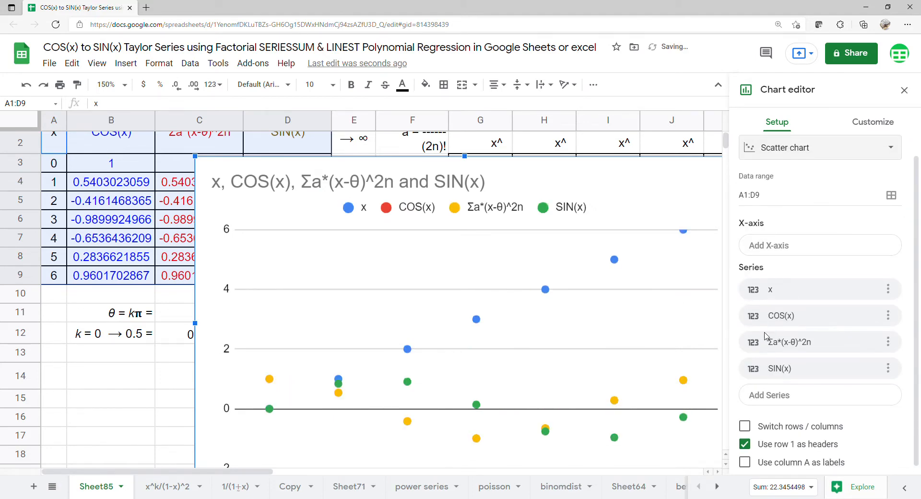
{"action": "left_click", "coordinate": [761, 461]}
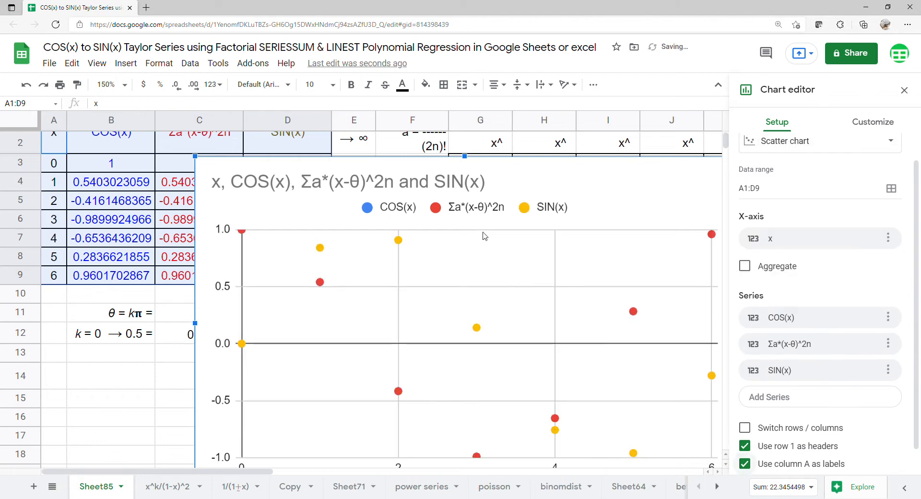
Delete the chart's title text
{"action": "double_click", "coordinate": [491, 191]}
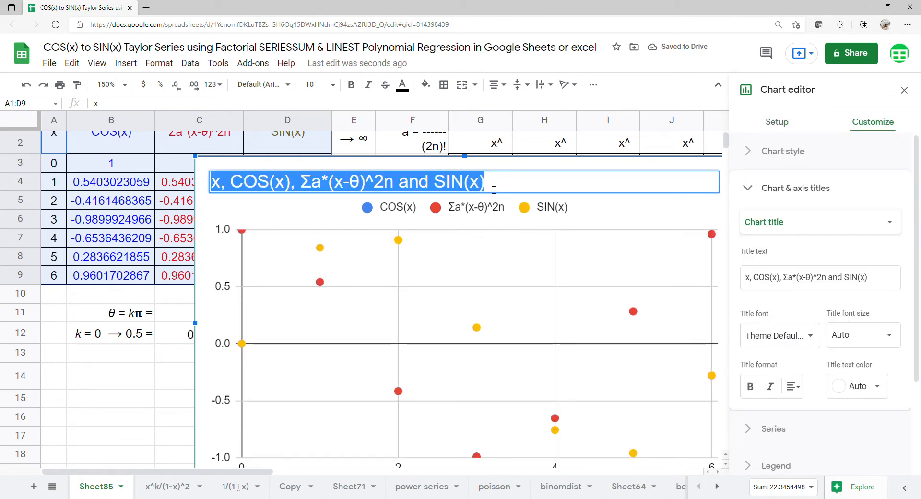
{"action": "key", "text": "BackSpace"}
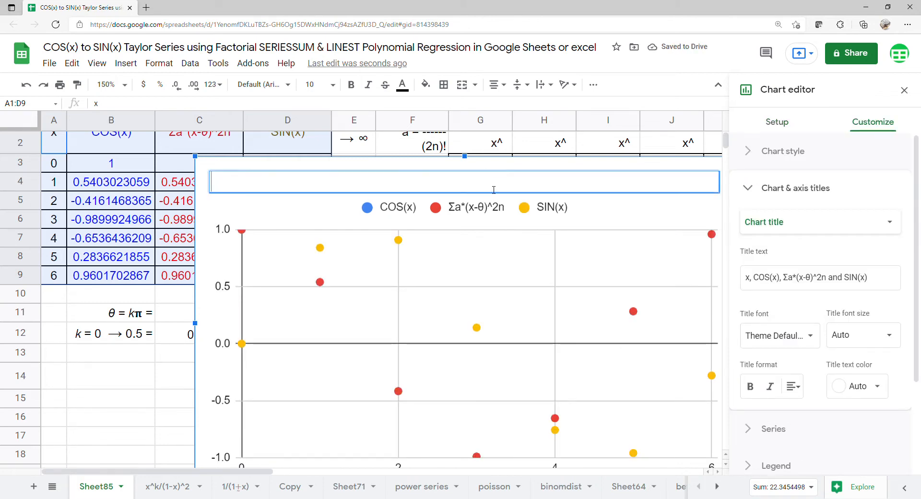
{"action": "left_click", "coordinate": [482, 243]}
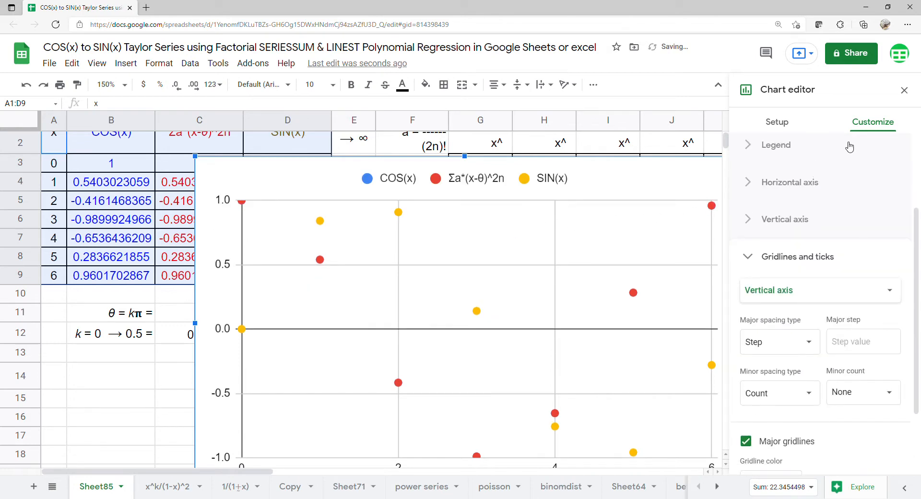
Add a polynomial trendline of degree 6 to all series of the chart
{"action": "left_click", "coordinate": [872, 123]}
{"action": "scroll", "coordinate": [787, 221], "scroll_direction": "up", "scroll_amount": 2}
{"action": "left_click", "coordinate": [783, 212]}
{"action": "scroll", "coordinate": [784, 215], "scroll_direction": "down", "scroll_amount": 2}
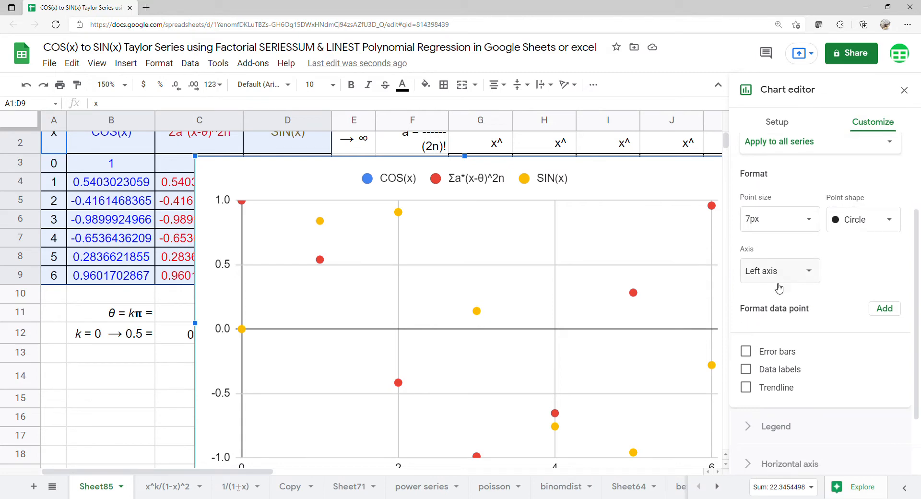
{"action": "left_click", "coordinate": [746, 384]}
{"action": "scroll", "coordinate": [763, 365], "scroll_direction": "down", "scroll_amount": 2}
{"action": "scroll", "coordinate": [768, 342], "scroll_direction": "down", "scroll_amount": 2}
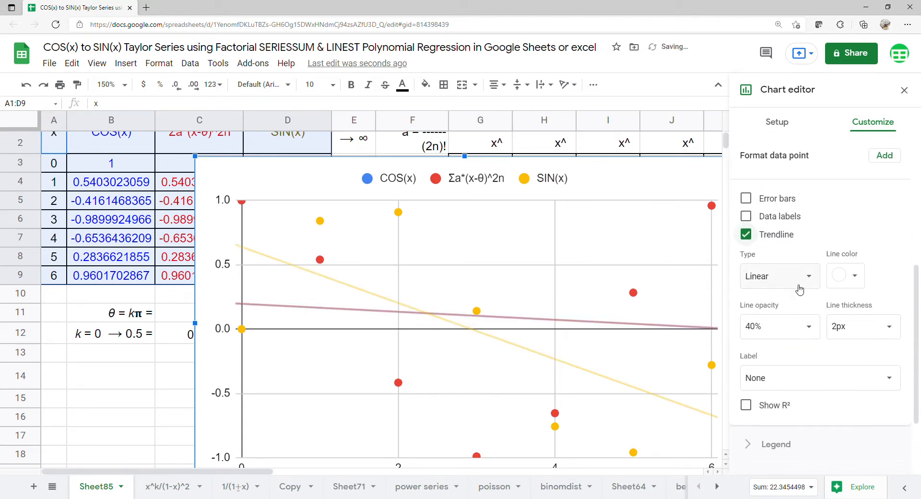
{"action": "left_click", "coordinate": [798, 282]}
{"action": "left_click", "coordinate": [802, 317]}
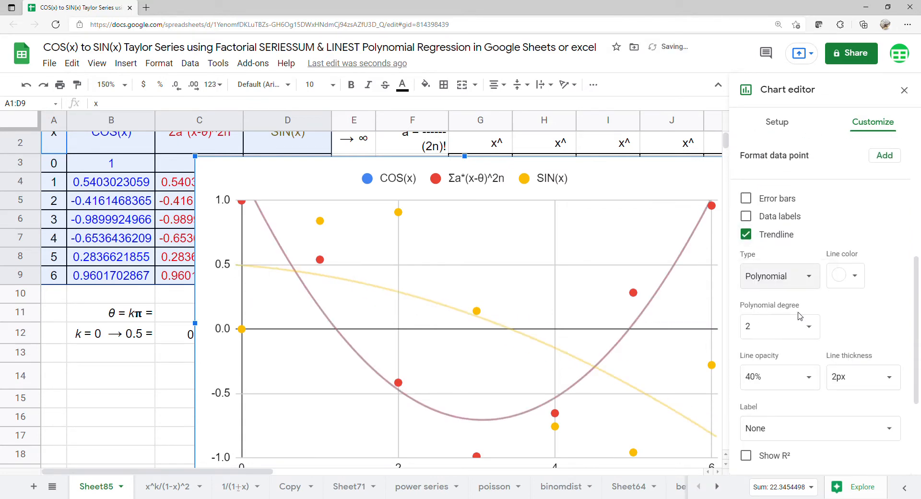
{"action": "left_click", "coordinate": [813, 331]}
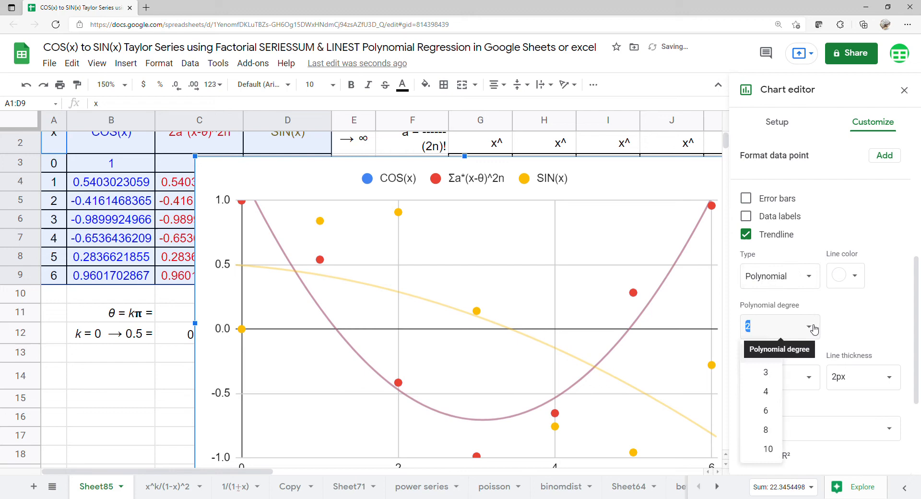
{"action": "left_click", "coordinate": [773, 417]}
Set the trendline label of all series to Use Equation
{"action": "scroll", "coordinate": [878, 381], "scroll_direction": "down", "scroll_amount": 2}
{"action": "left_click", "coordinate": [862, 332]}
{"action": "left_click", "coordinate": [799, 362]}
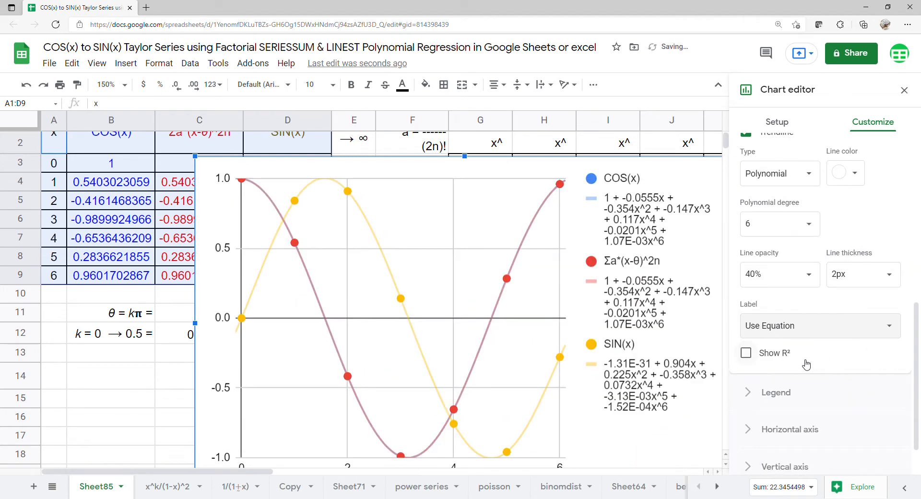
Set the chart legend's position to Bottom and close the chart editor
{"action": "scroll", "coordinate": [807, 365], "scroll_direction": "down", "scroll_amount": 1}
{"action": "left_click", "coordinate": [794, 345]}
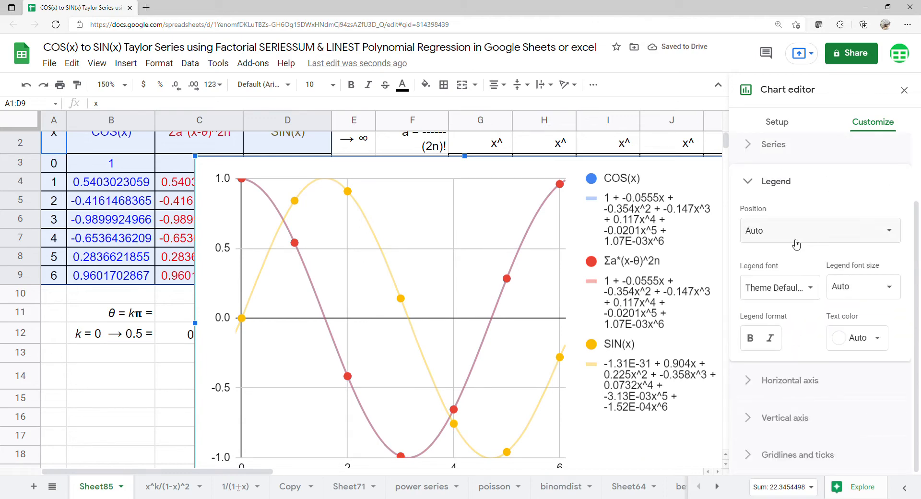
{"action": "left_click", "coordinate": [795, 243]}
{"action": "left_click", "coordinate": [777, 132]}
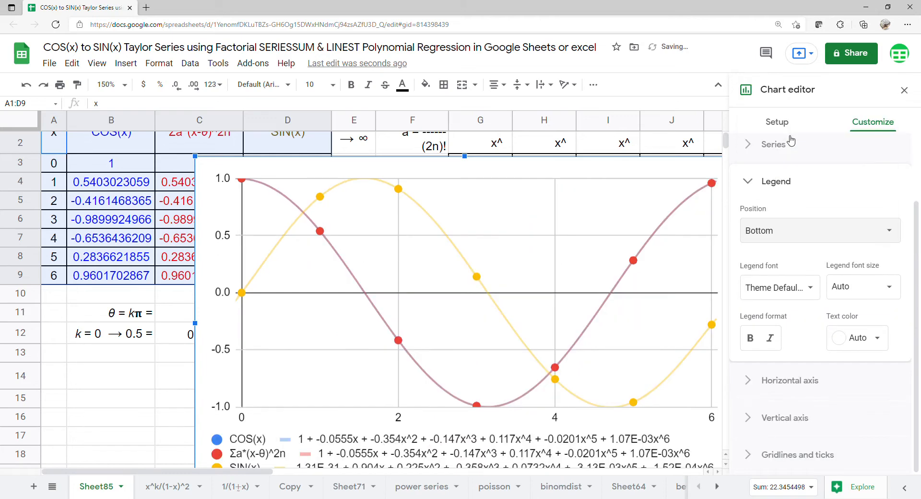
{"action": "left_click", "coordinate": [905, 91]}
Make the chart shorter and wide enough for the full legend equations, and place it beyond column M, starting at row 1
{"action": "left_click", "coordinate": [389, 267]}
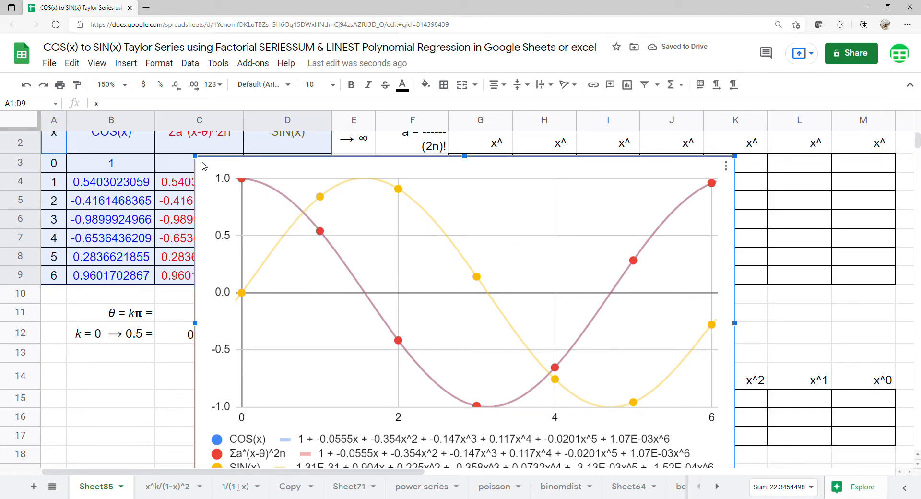
{"action": "left_click_drag", "start_coordinate": [195, 156], "coordinate": [280, 207]}
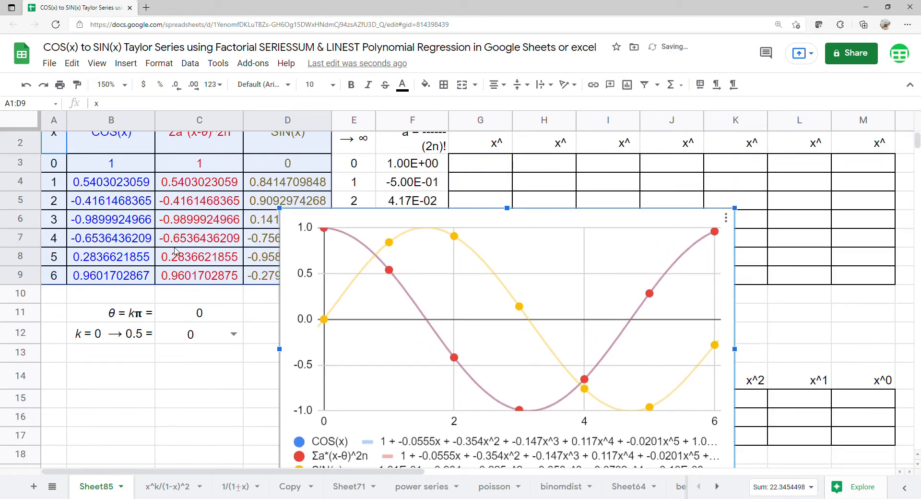
{"action": "scroll", "coordinate": [179, 252], "scroll_direction": "up", "scroll_amount": 1}
{"action": "left_click_drag", "start_coordinate": [407, 319], "coordinate": [454, 221]}
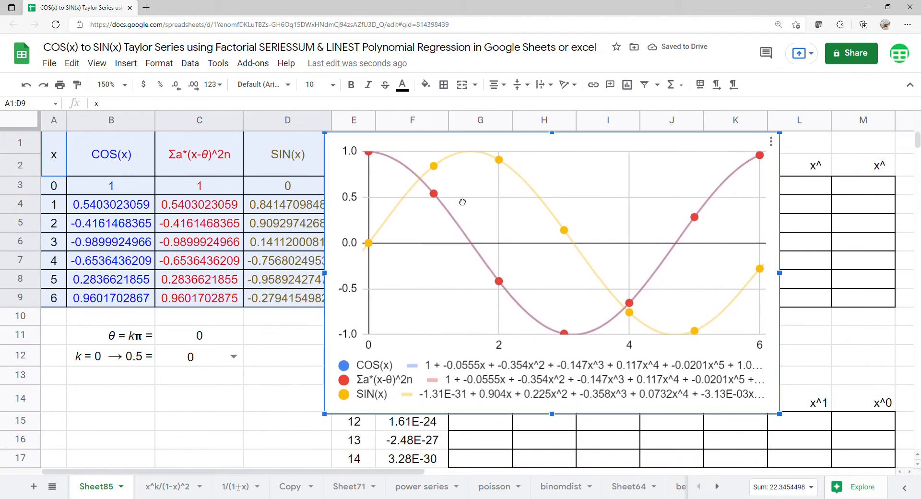
{"action": "left_click_drag", "start_coordinate": [553, 417], "coordinate": [553, 400]}
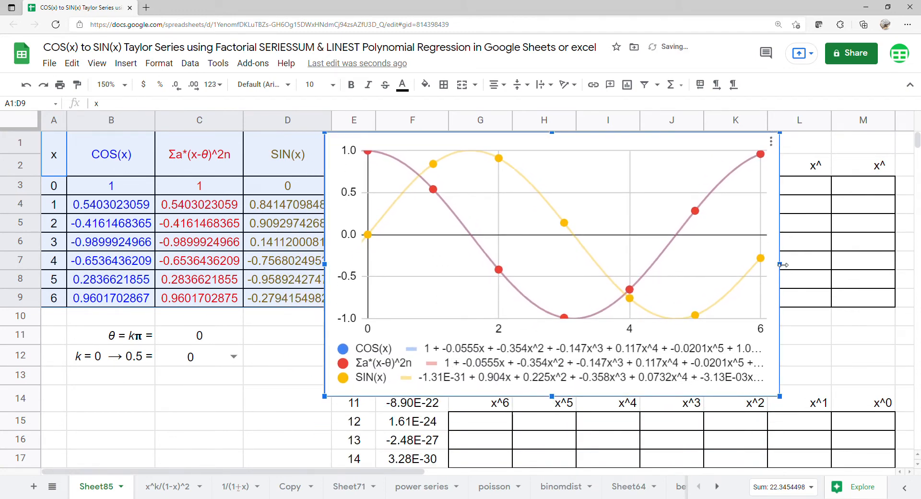
{"action": "left_click_drag", "start_coordinate": [784, 265], "coordinate": [859, 265]}
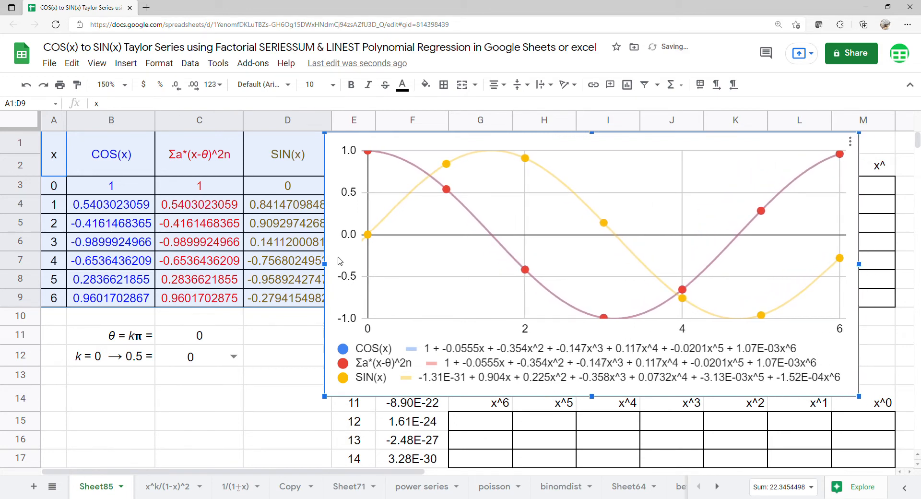
{"action": "left_click_drag", "start_coordinate": [339, 260], "coordinate": [912, 259]}
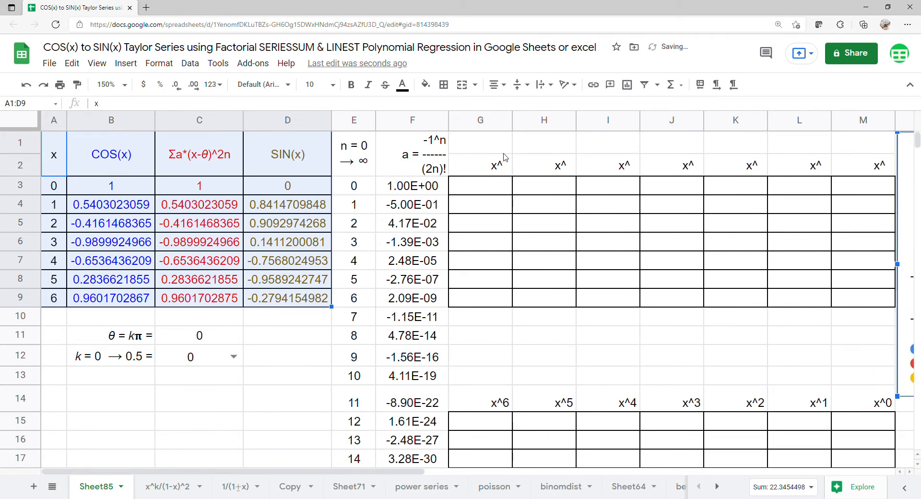
Fill the exponents across row 1 from cell G1 with a TRANSPOSE of E3:E9
{"action": "left_click", "coordinate": [503, 153]}
{"action": "type", "text": "="}
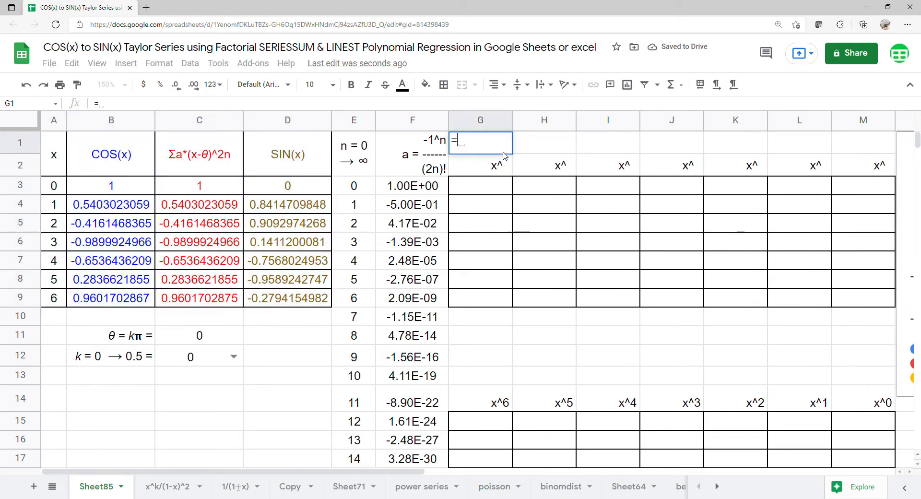
{"action": "type", "text": "tra"}
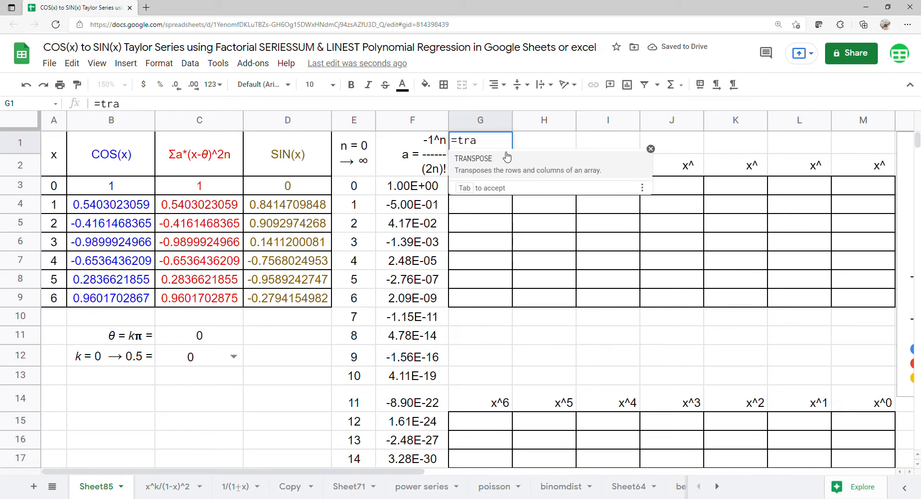
{"action": "key", "text": "Tab"}
{"action": "left_click_drag", "start_coordinate": [353, 188], "coordinate": [354, 306]}
{"action": "key", "text": "Return"}
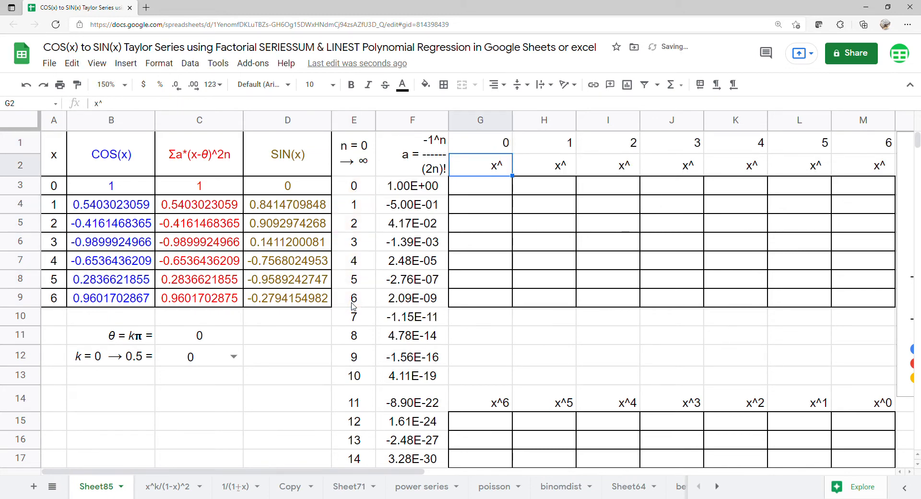
Fill the power table from G3 with an ARRAYFORMULA raising A3:A9 to the exponents in row 1, columns G to M
{"action": "left_click", "coordinate": [473, 186]}
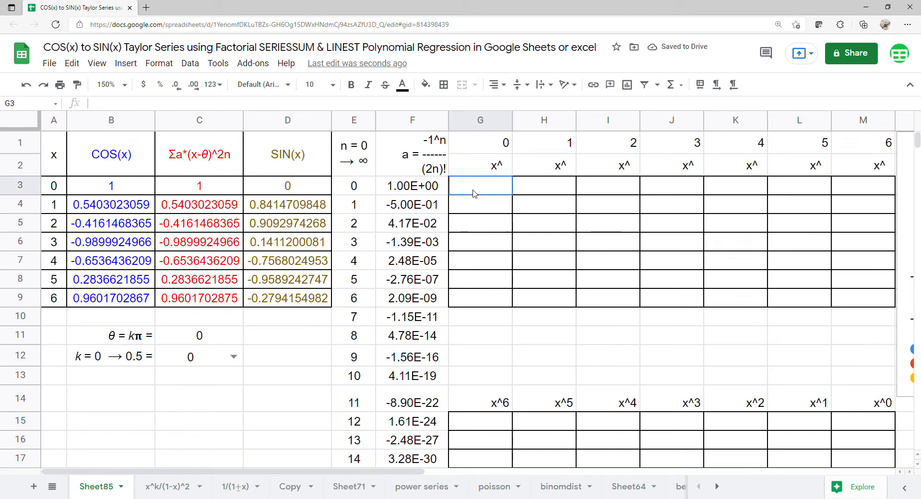
{"action": "type", "text": "=arr"}
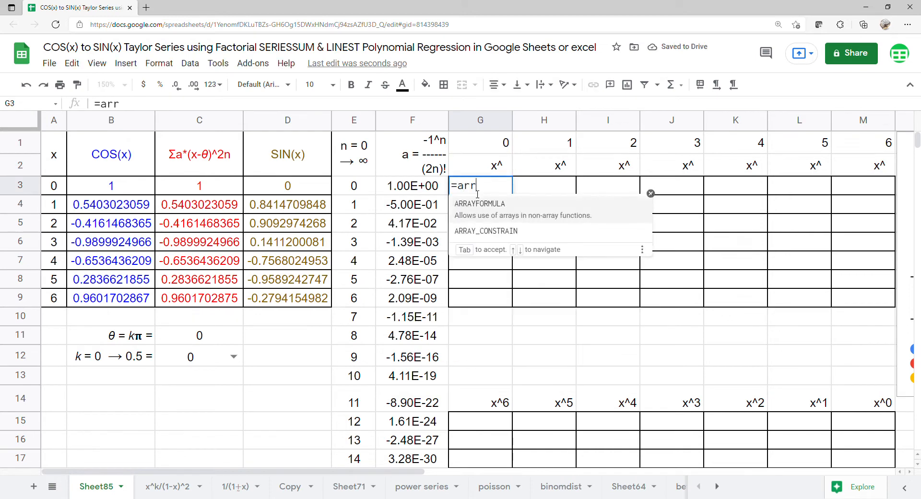
{"action": "left_click", "coordinate": [565, 211]}
{"action": "type", "text": "arr"}
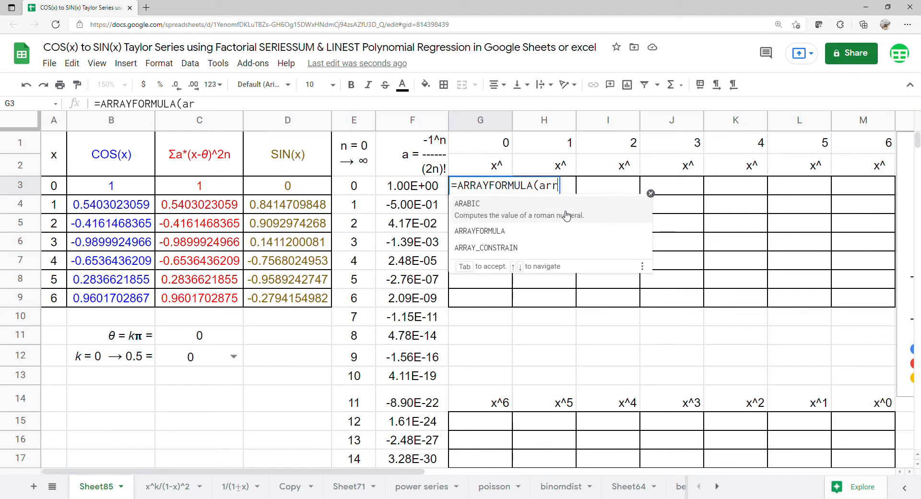
{"action": "left_click", "coordinate": [562, 210]}
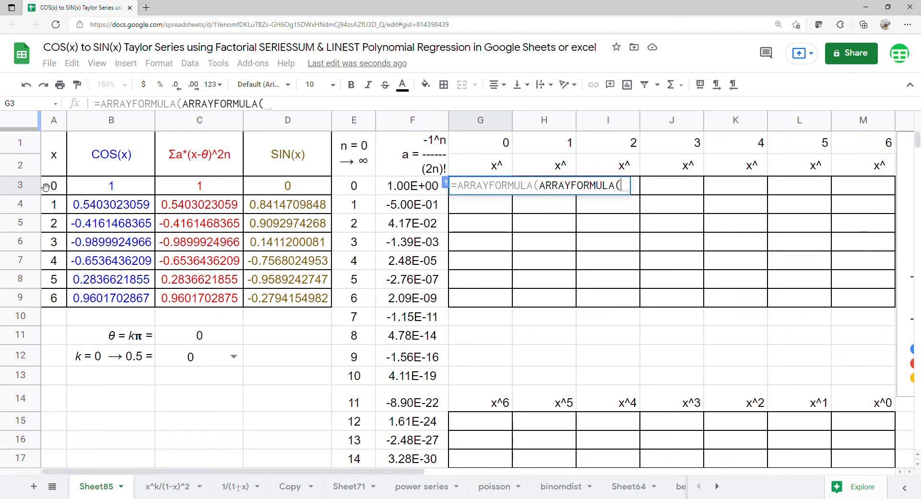
{"action": "left_click_drag", "start_coordinate": [53, 188], "coordinate": [70, 300]}
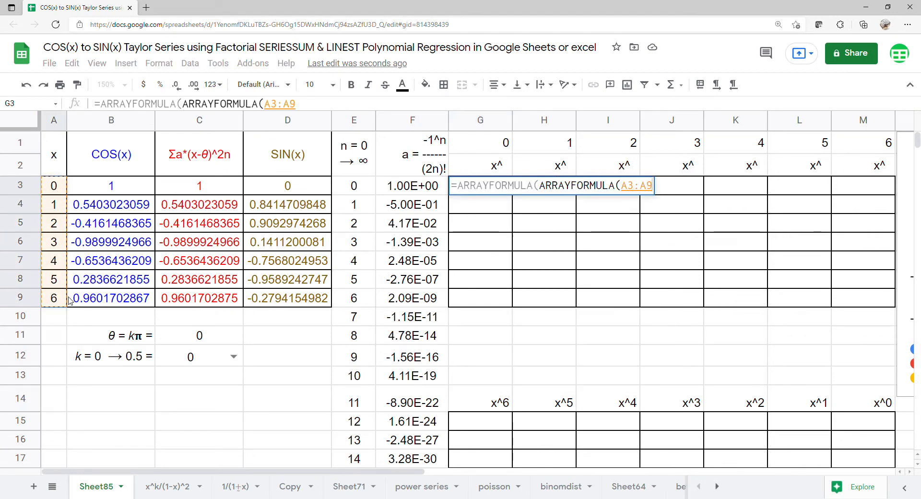
{"action": "type", "text": "^"}
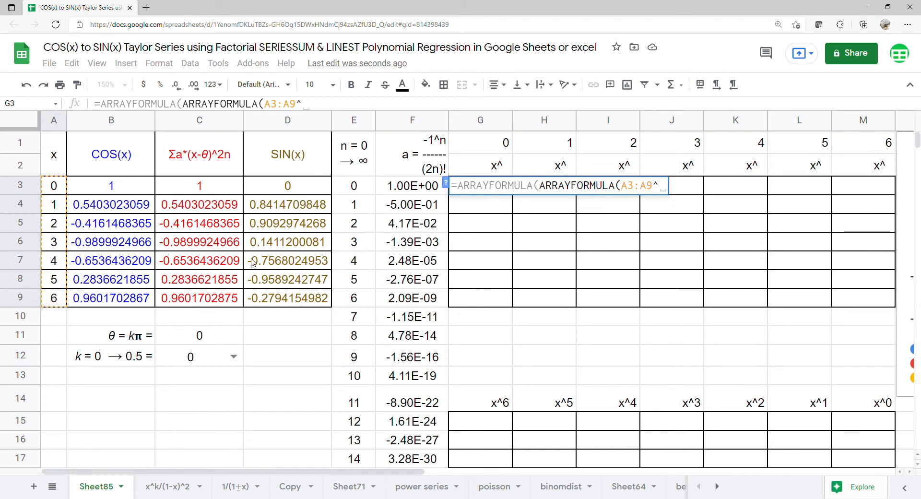
{"action": "left_click_drag", "start_coordinate": [627, 148], "coordinate": [822, 152]}
{"action": "key", "text": "Return"}
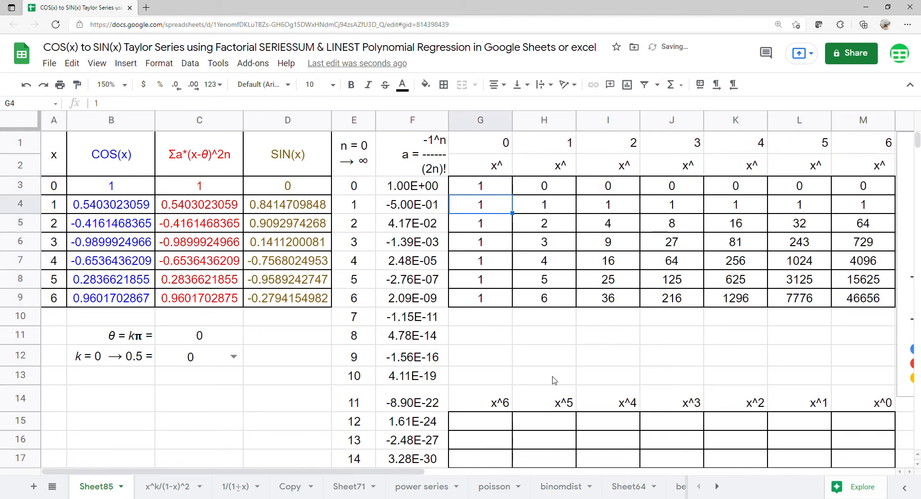
Compute the COS(x) polynomial coefficients in G15 with =LINEST(B3:B9,H3:M9)
{"action": "left_click", "coordinate": [483, 427]}
{"action": "type", "text": "="}
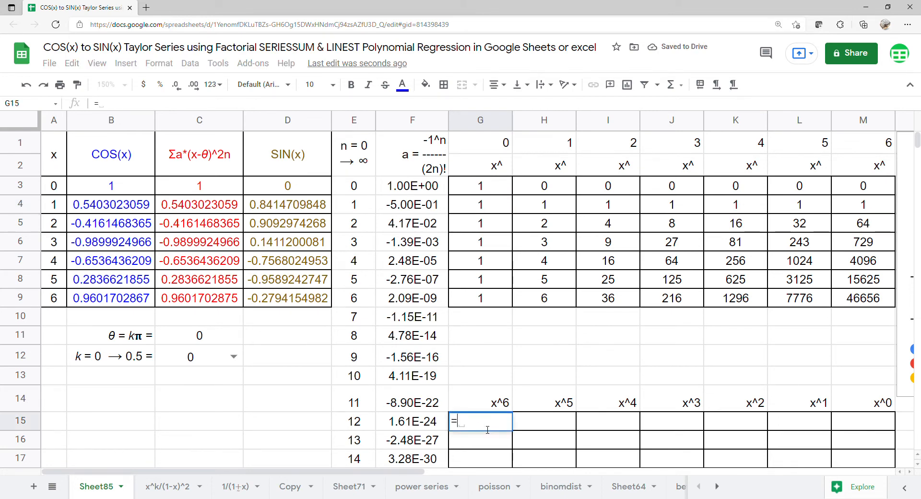
{"action": "type", "text": "lin"}
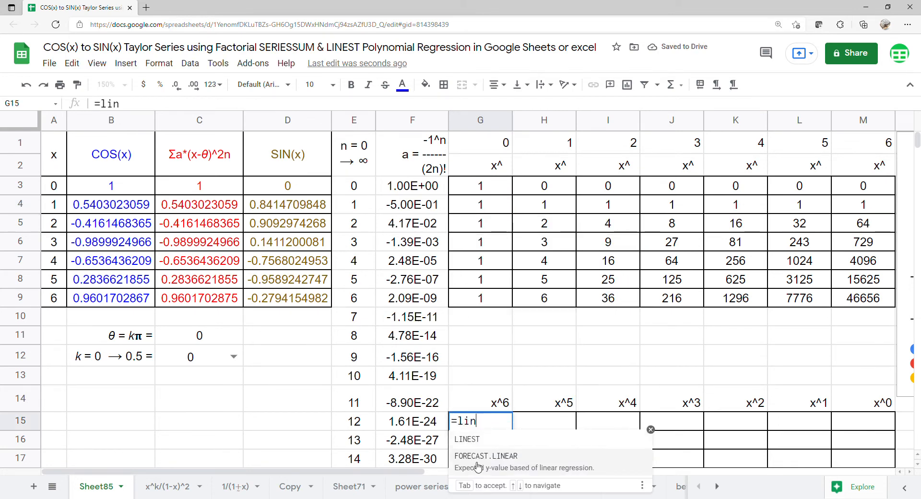
{"action": "left_click", "coordinate": [487, 447]}
{"action": "left_click_drag", "start_coordinate": [100, 188], "coordinate": [110, 299]}
{"action": "type", "text": ","}
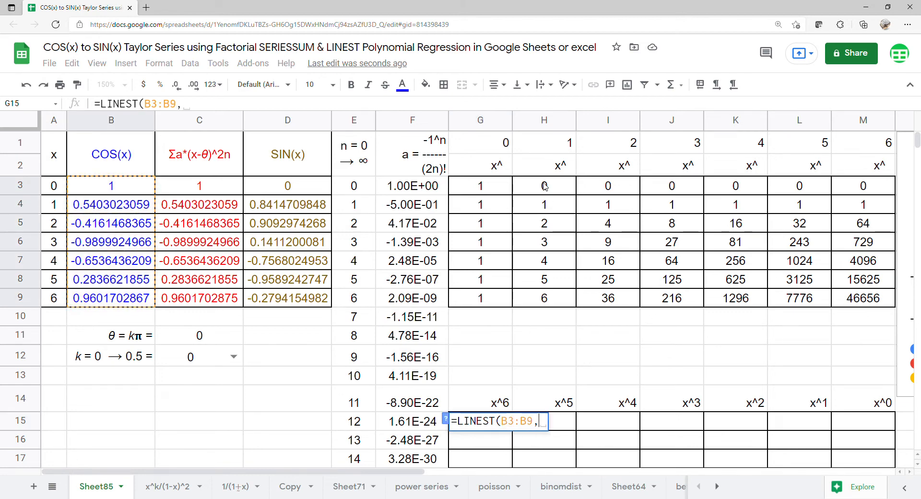
{"action": "left_click_drag", "start_coordinate": [546, 186], "coordinate": [833, 302]}
{"action": "key", "text": "Return"}
Compute the Taylor series column's coefficients in G16 with =LINEST(C3:C9,H3:M9) and reject the suggested autofill
{"action": "type", "text": "=lin"}
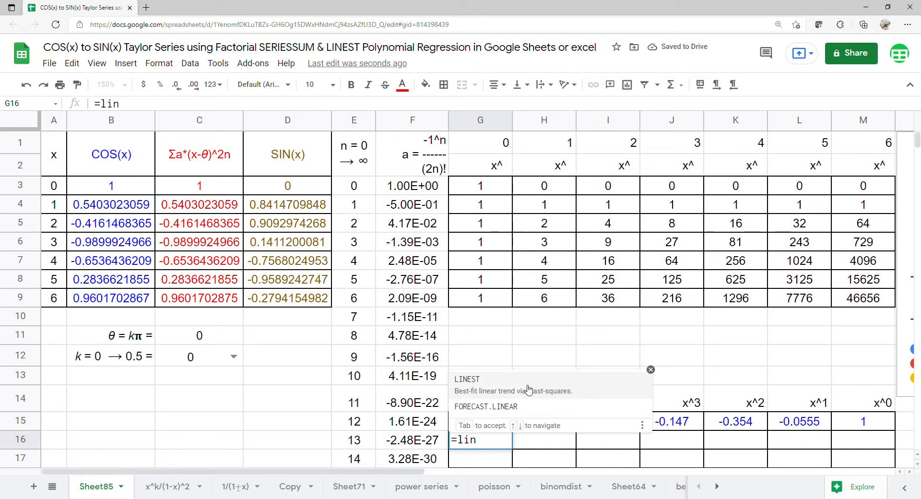
{"action": "left_click", "coordinate": [529, 387]}
{"action": "left_click_drag", "start_coordinate": [194, 187], "coordinate": [190, 298]}
{"action": "type", "text": ","}
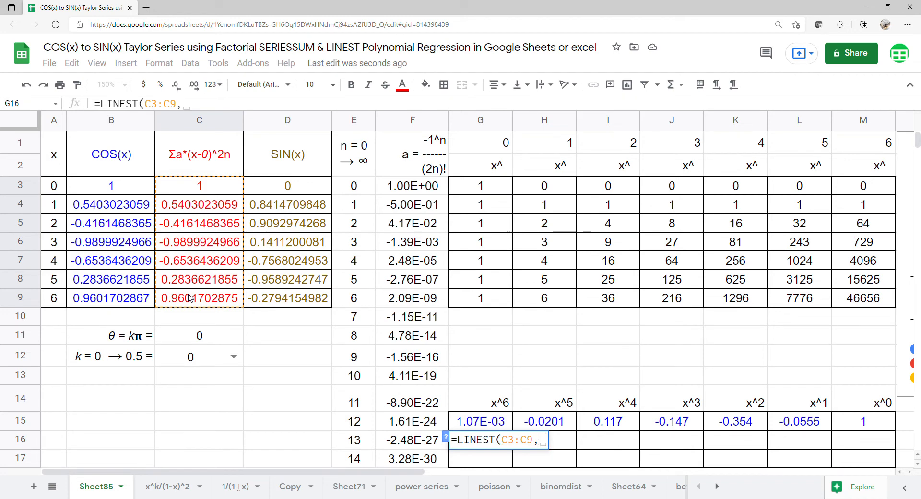
{"action": "left_click_drag", "start_coordinate": [567, 192], "coordinate": [619, 226]}
{"action": "left_click_drag", "start_coordinate": [673, 254], "coordinate": [850, 306]}
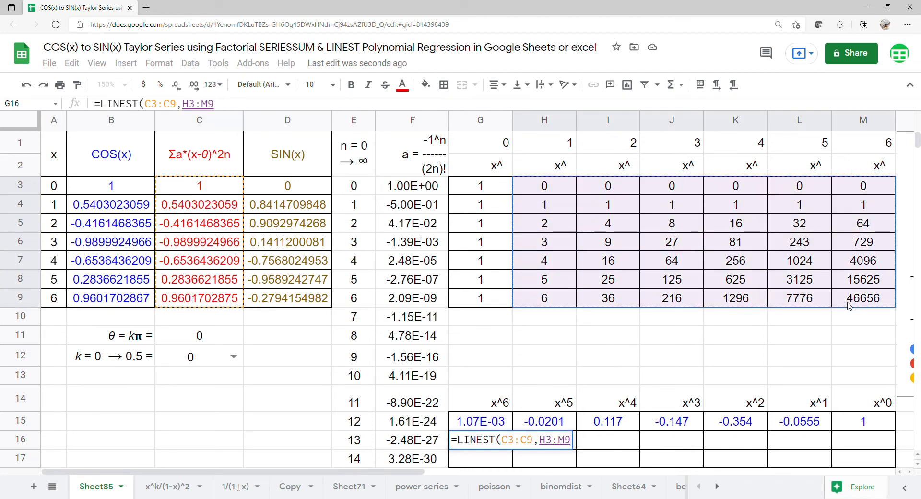
{"action": "key", "text": "Return"}
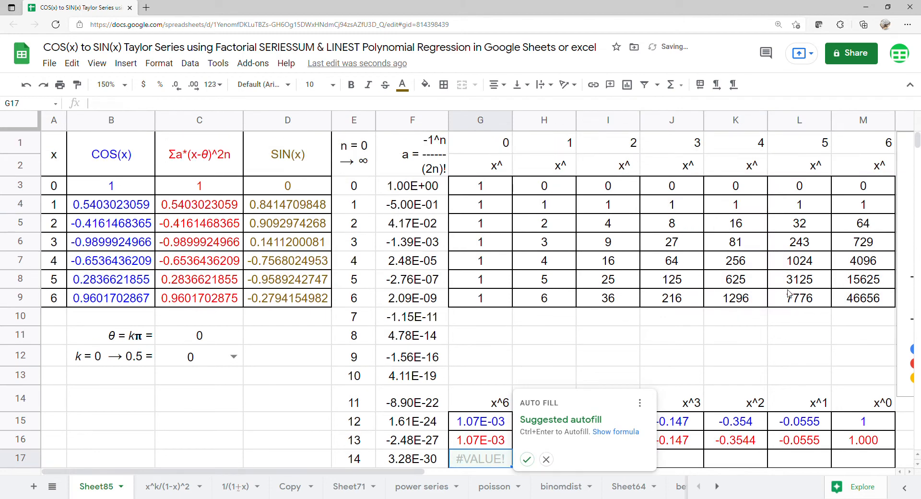
{"action": "left_click", "coordinate": [548, 461]}
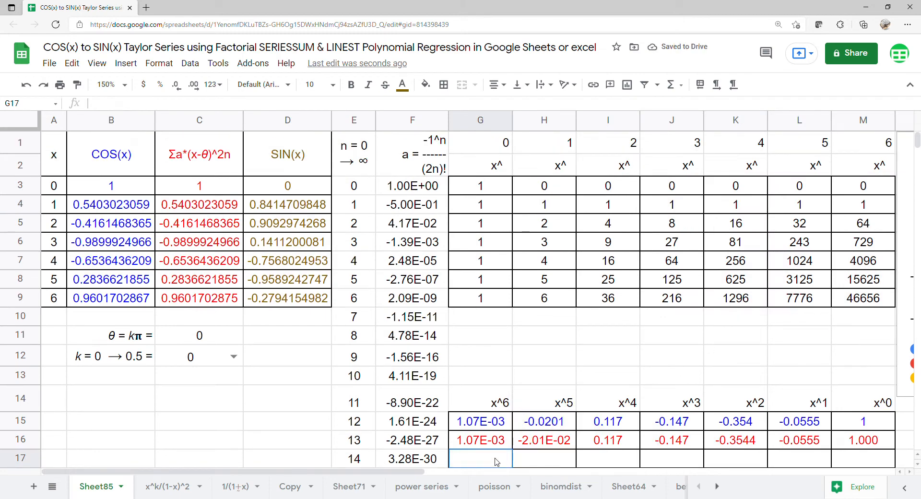
Compute the SIN(x) polynomial coefficients in G17 with =LINEST(D3:D9,H3:M9)
{"action": "type", "text": "=lin"}
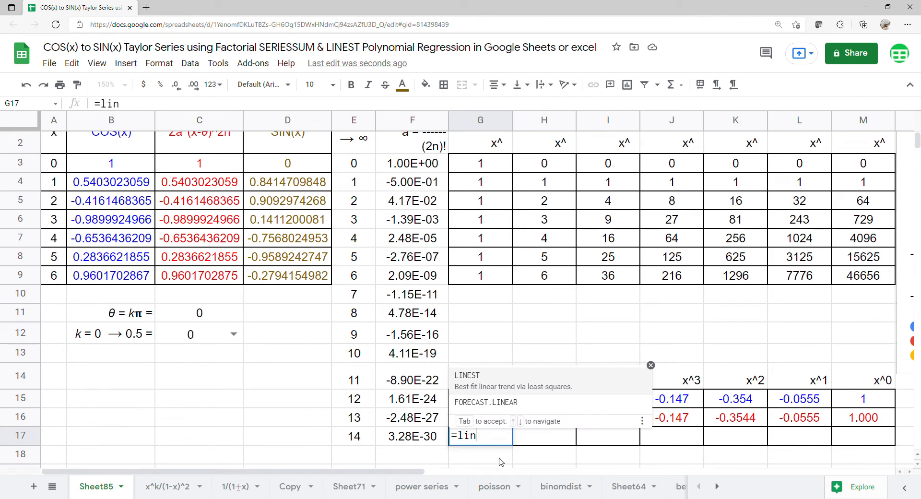
{"action": "left_click", "coordinate": [461, 375]}
{"action": "left_click_drag", "start_coordinate": [283, 163], "coordinate": [289, 281]}
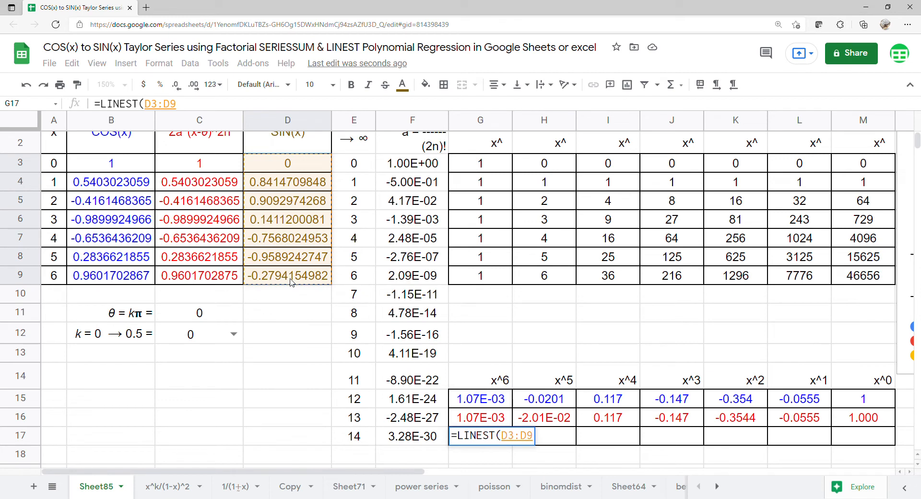
{"action": "type", "text": ","}
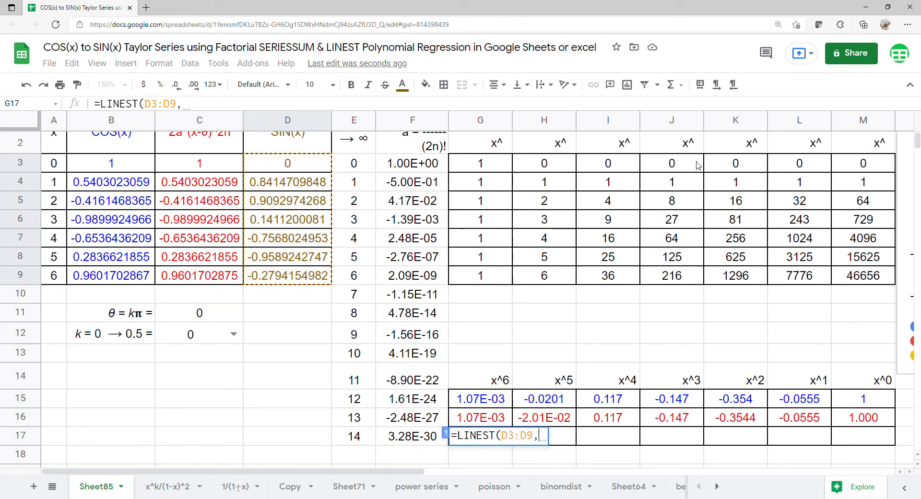
{"action": "left_click_drag", "start_coordinate": [564, 166], "coordinate": [849, 279]}
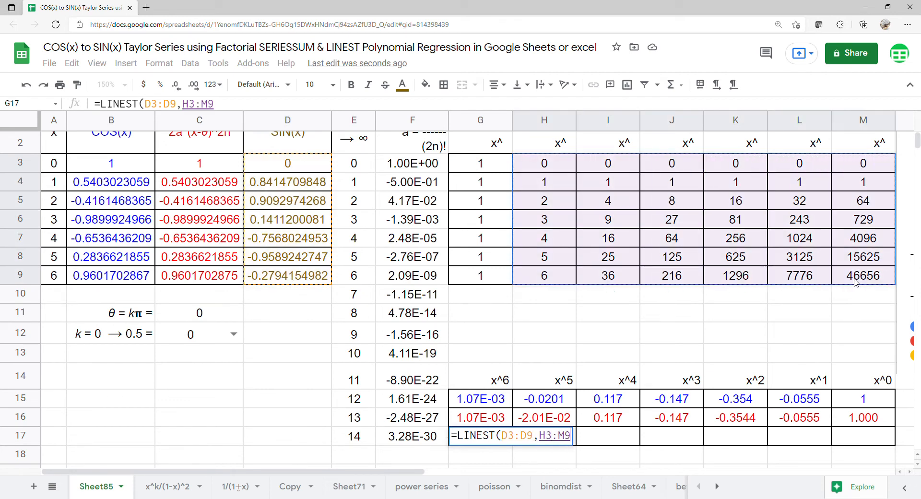
{"action": "key", "text": "Return"}
Move the chart over columns F to M above the LINEST results and compare its legend equations with each coefficient column, x^0 to x^6
{"action": "scroll", "coordinate": [521, 305], "scroll_direction": "up", "scroll_amount": 1}
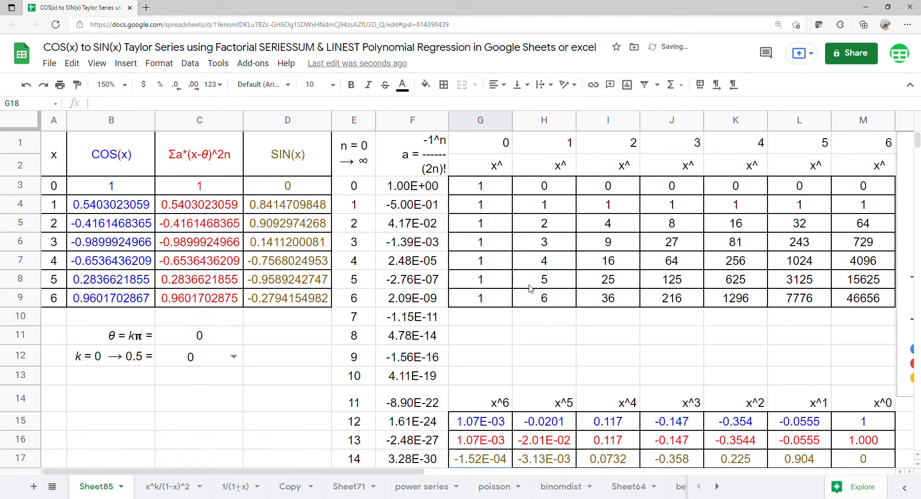
{"action": "left_click_drag", "start_coordinate": [908, 288], "coordinate": [390, 281]}
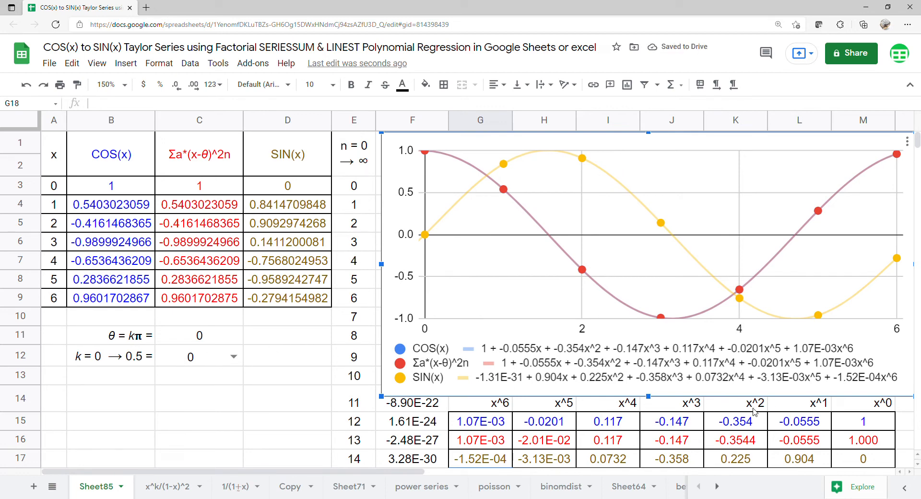
{"action": "left_click_drag", "start_coordinate": [878, 425], "coordinate": [880, 462]}
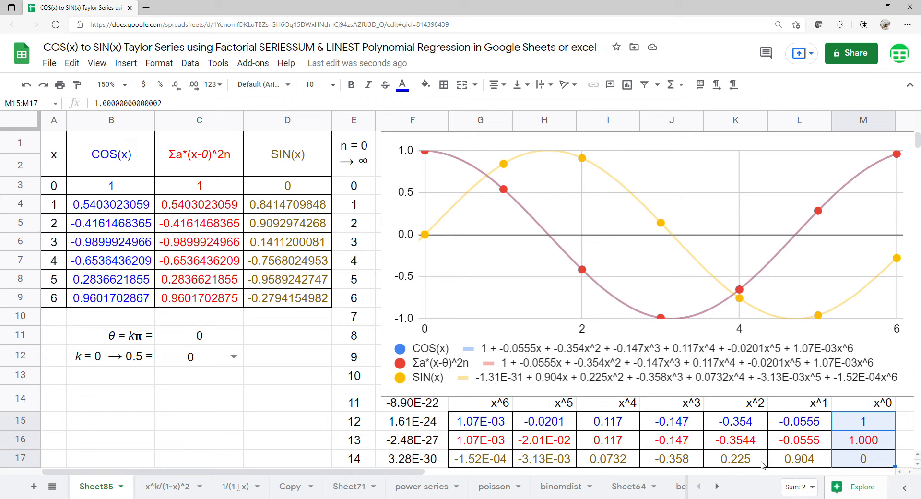
{"action": "left_click_drag", "start_coordinate": [795, 430], "coordinate": [794, 458]}
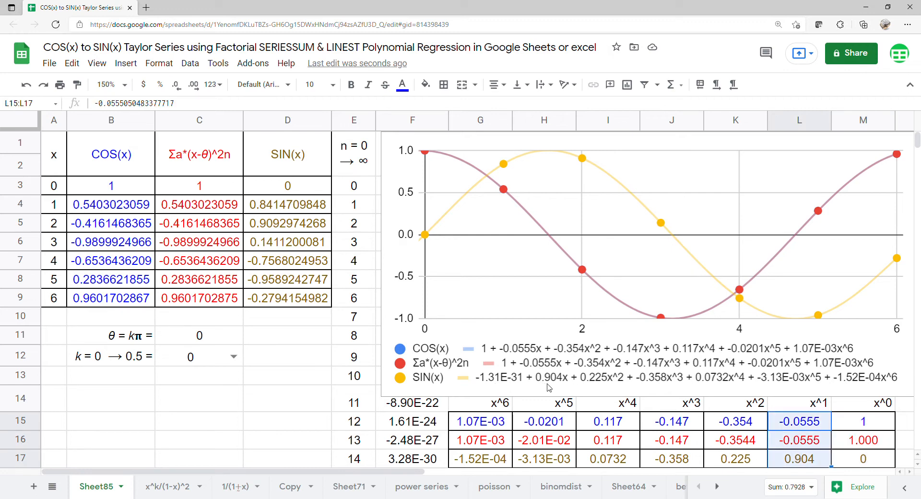
{"action": "left_click_drag", "start_coordinate": [715, 428], "coordinate": [724, 456]}
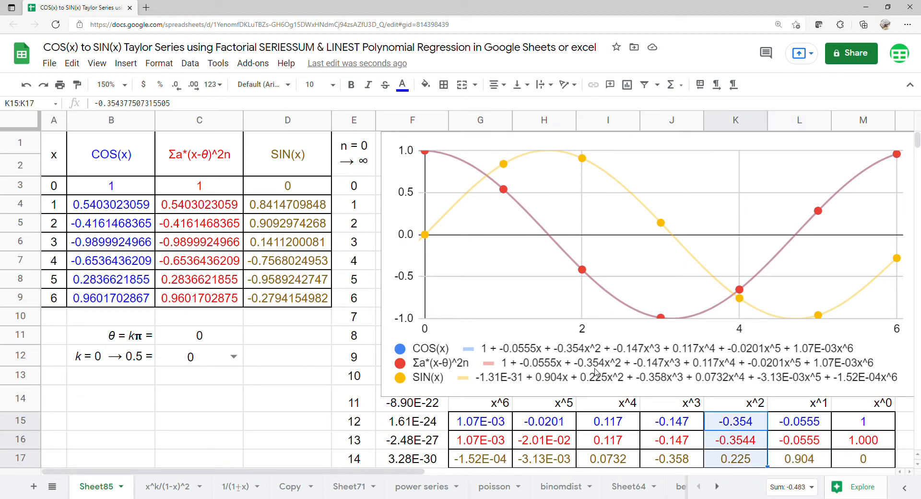
{"action": "left_click_drag", "start_coordinate": [688, 427], "coordinate": [686, 464]}
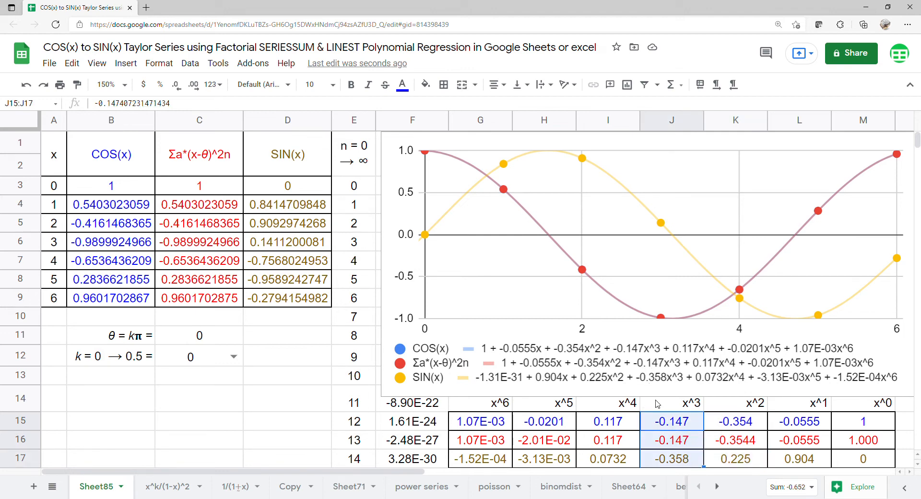
{"action": "left_click_drag", "start_coordinate": [629, 429], "coordinate": [626, 458]}
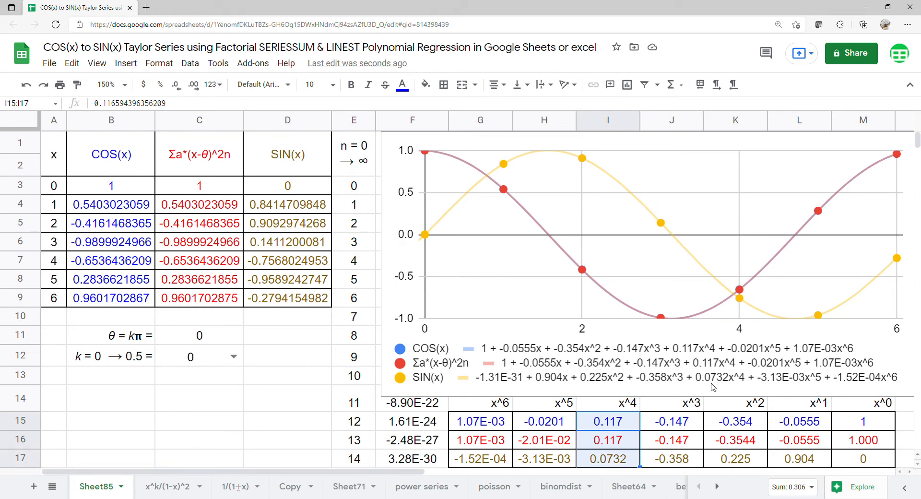
{"action": "left_click_drag", "start_coordinate": [562, 421], "coordinate": [563, 460]}
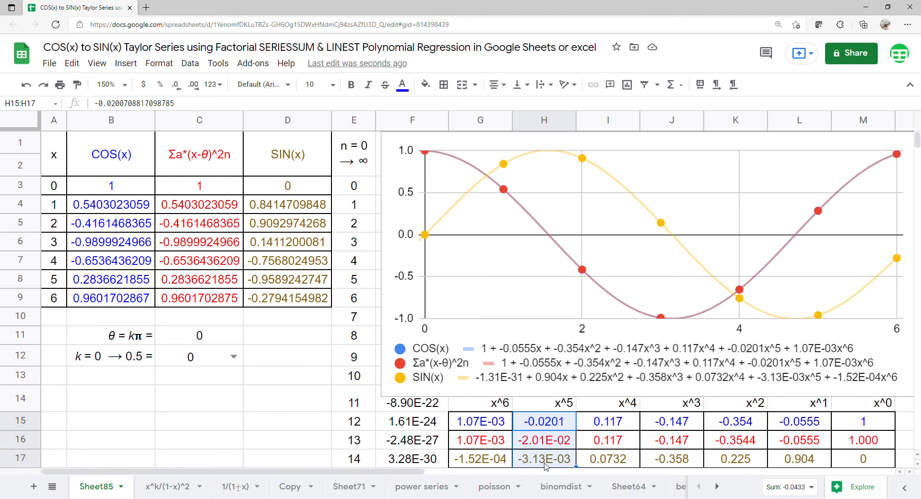
{"action": "left_click_drag", "start_coordinate": [479, 425], "coordinate": [501, 456]}
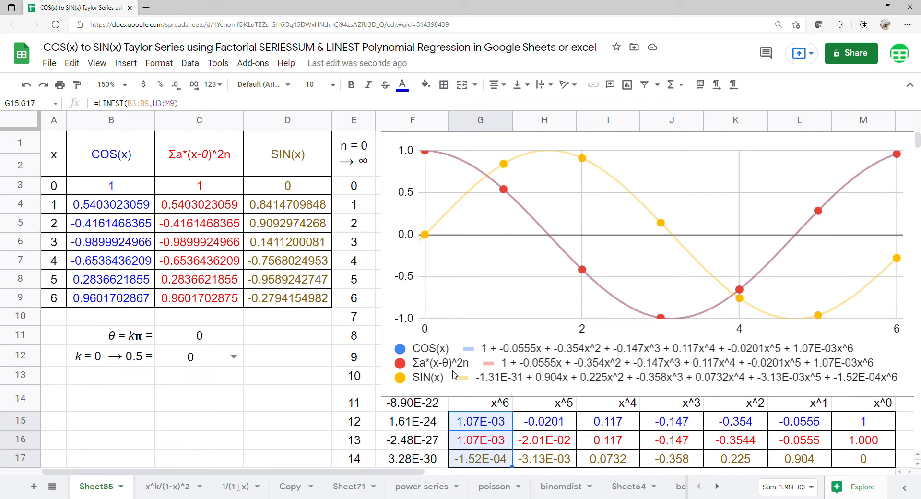
Step k in C12 through 0.1, 0.2 and 0.3 to shift the Taylor series from COS(x) towards SIN(x), checking column C
{"action": "left_click", "coordinate": [235, 358]}
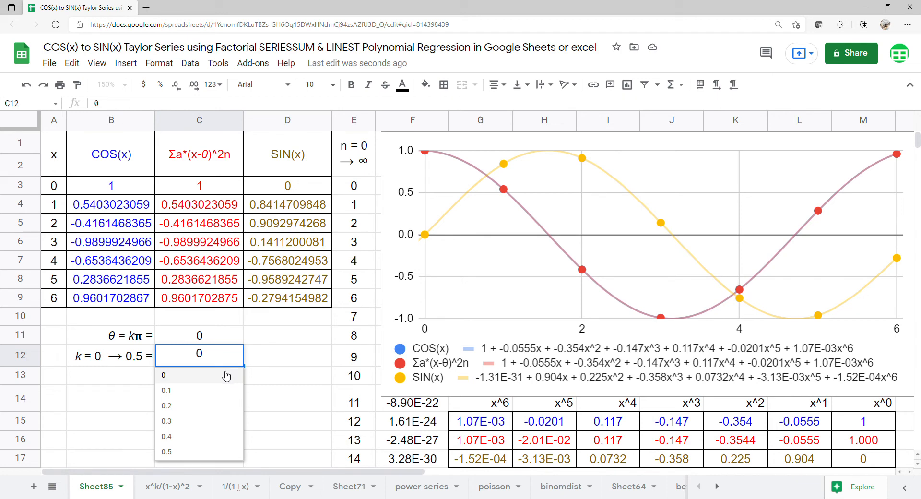
{"action": "left_click", "coordinate": [214, 391]}
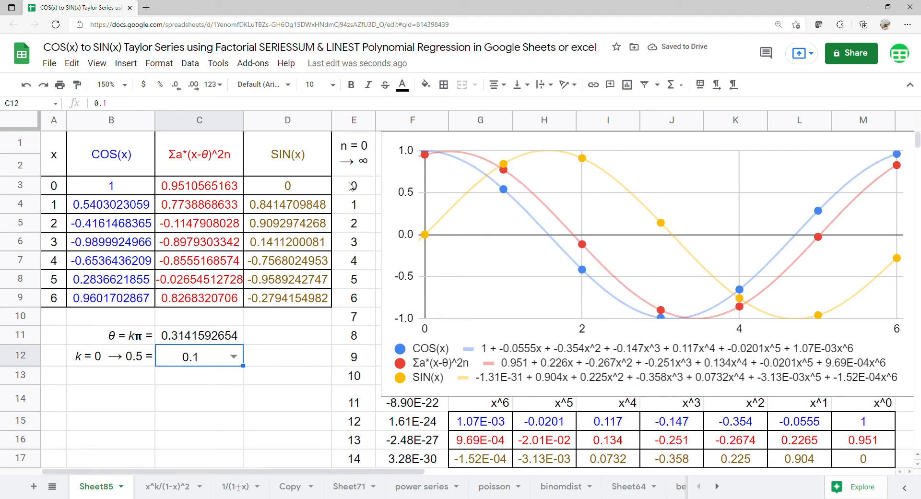
{"action": "left_click_drag", "start_coordinate": [162, 155], "coordinate": [184, 294]}
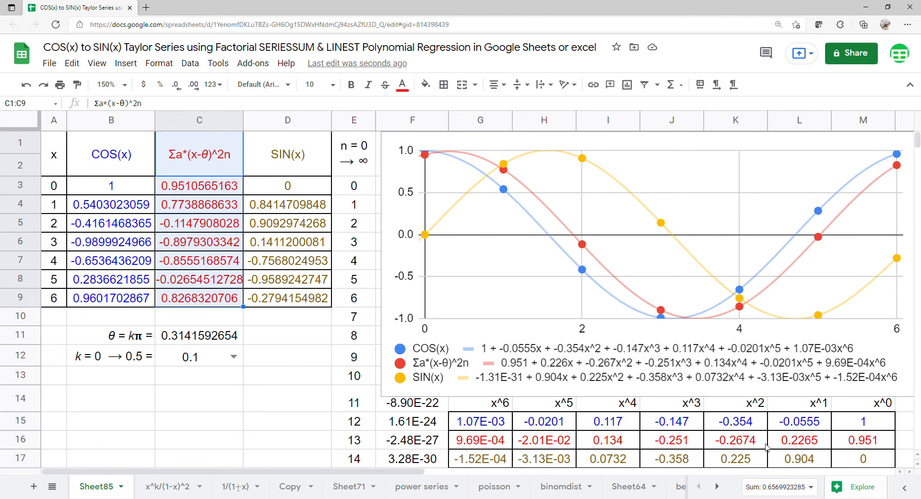
{"action": "left_click", "coordinate": [234, 357]}
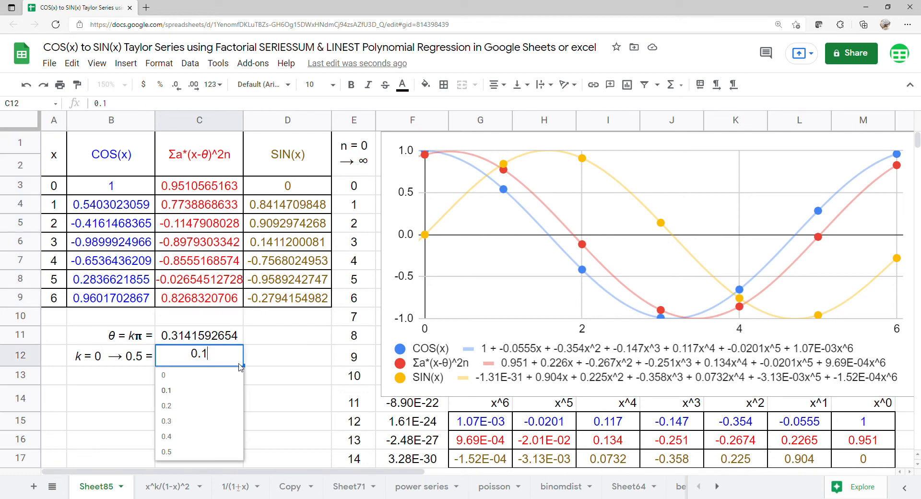
{"action": "left_click", "coordinate": [221, 405]}
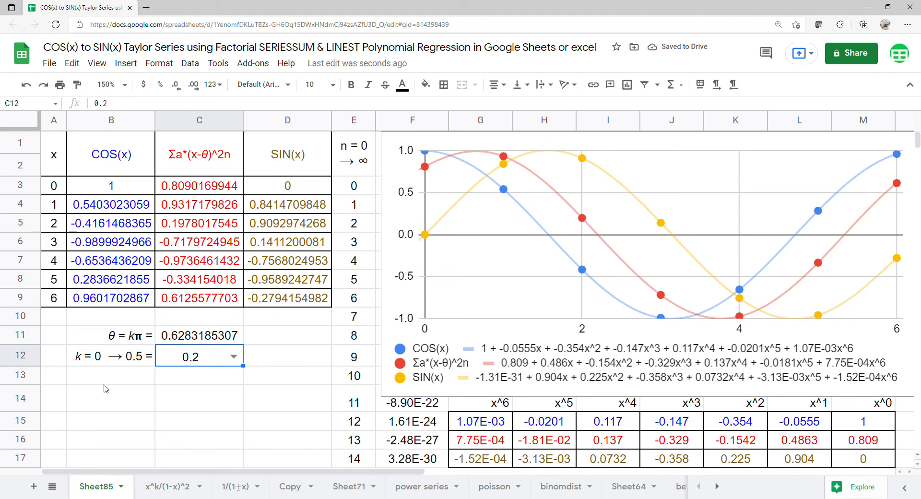
{"action": "left_click", "coordinate": [228, 364]}
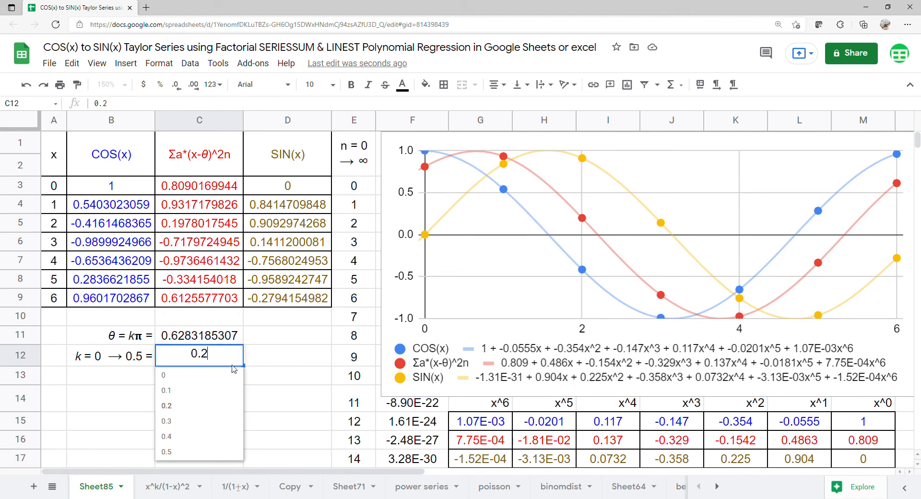
{"action": "left_click", "coordinate": [215, 424]}
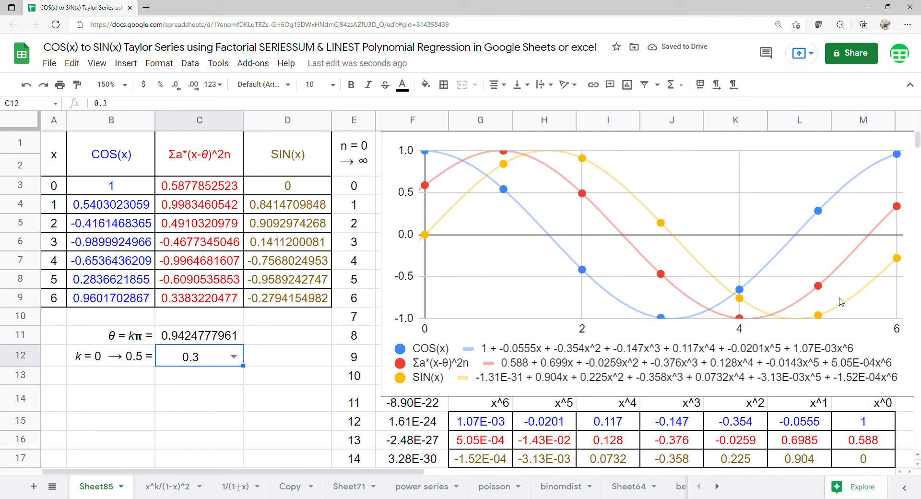
Step k in C12 through 0.4 and 0.5, and compare the Taylor series with SIN(x) in G16:M17 and C1:D9
{"action": "left_click", "coordinate": [234, 357]}
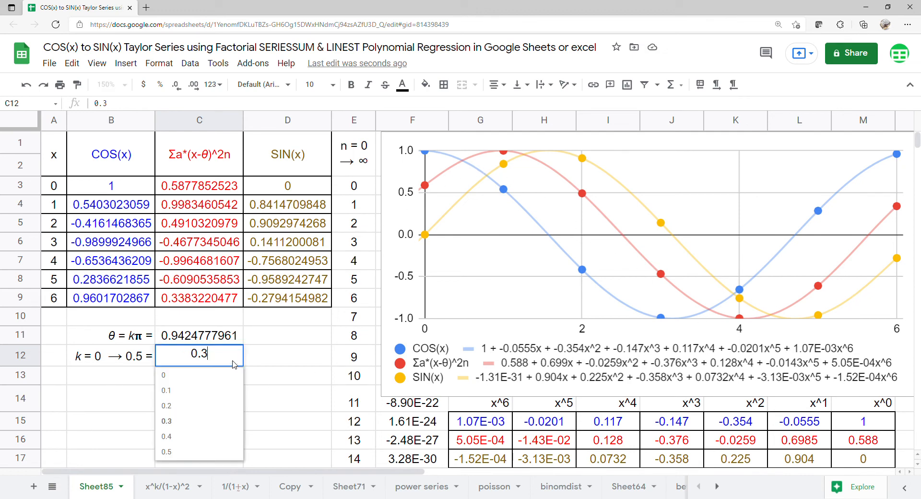
{"action": "left_click", "coordinate": [215, 436]}
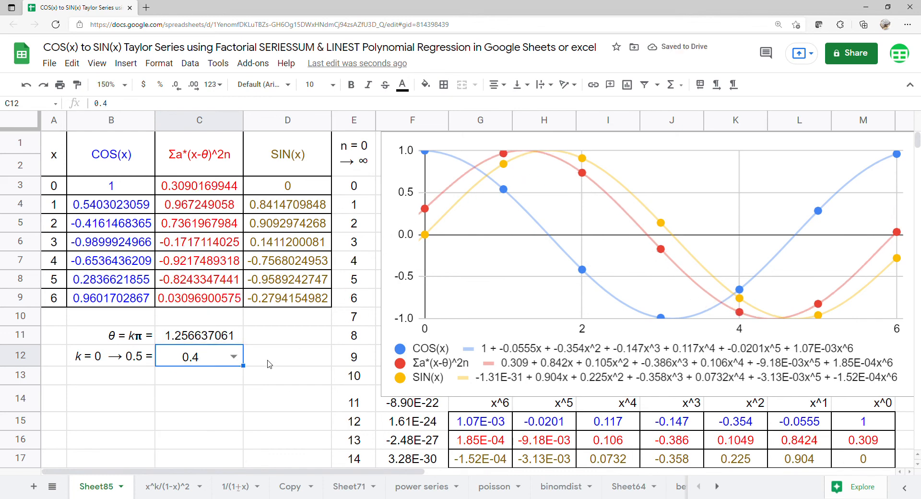
{"action": "left_click", "coordinate": [234, 357]}
{"action": "left_click", "coordinate": [205, 457]}
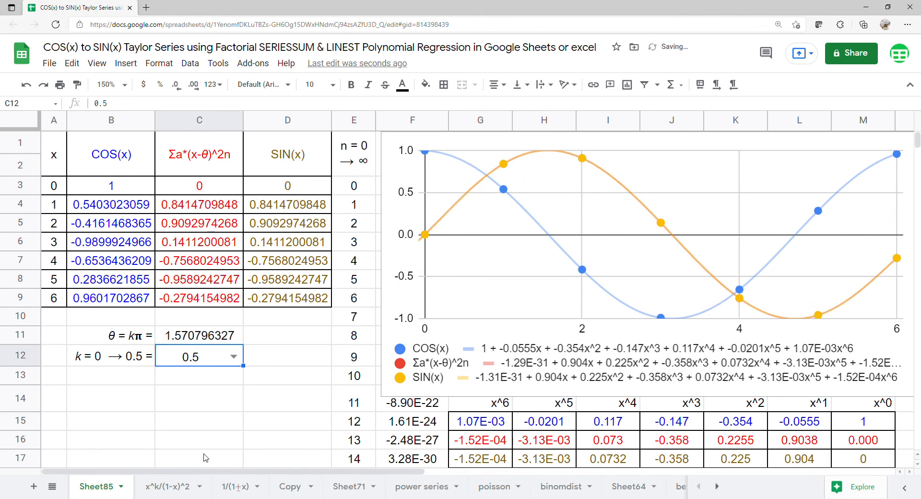
{"action": "left_click_drag", "start_coordinate": [835, 441], "coordinate": [494, 461]}
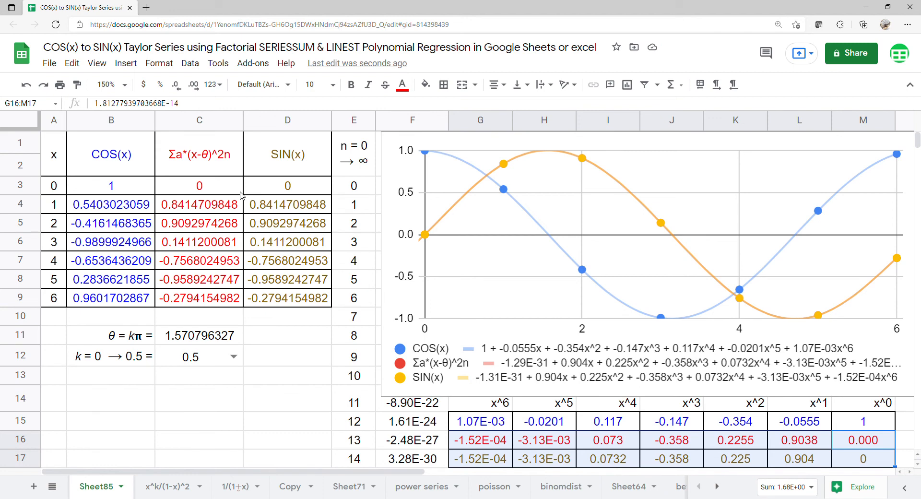
{"action": "left_click_drag", "start_coordinate": [254, 172], "coordinate": [264, 298]}
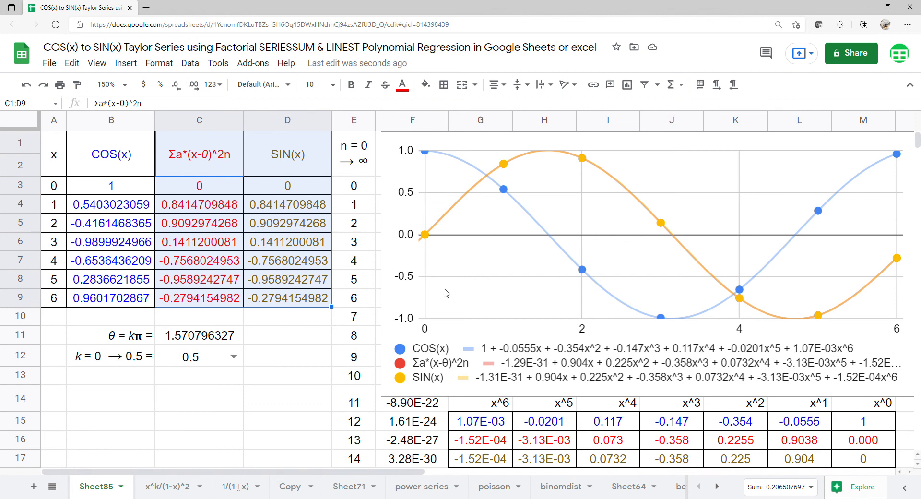
Shift the chart slightly left over column E and widen it to fit the full trendline equations in the legend
{"action": "left_click_drag", "start_coordinate": [447, 242], "coordinate": [419, 242]}
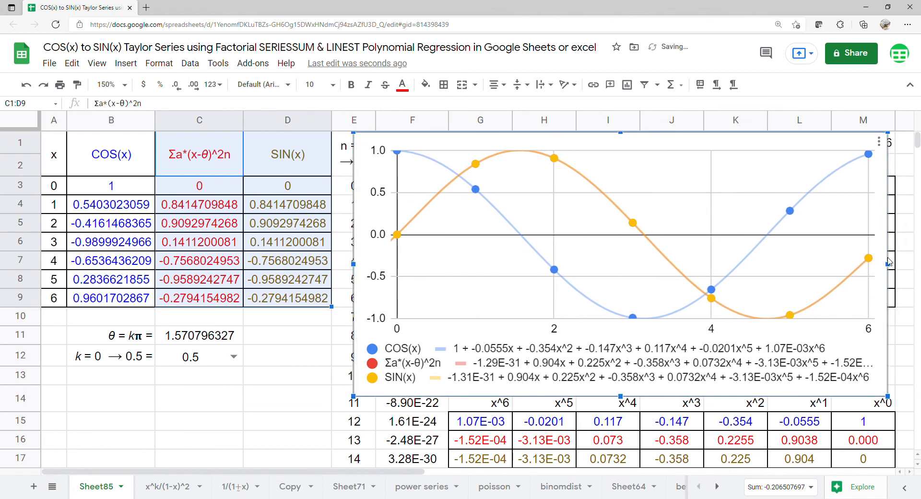
{"action": "left_click_drag", "start_coordinate": [892, 264], "coordinate": [911, 264]}
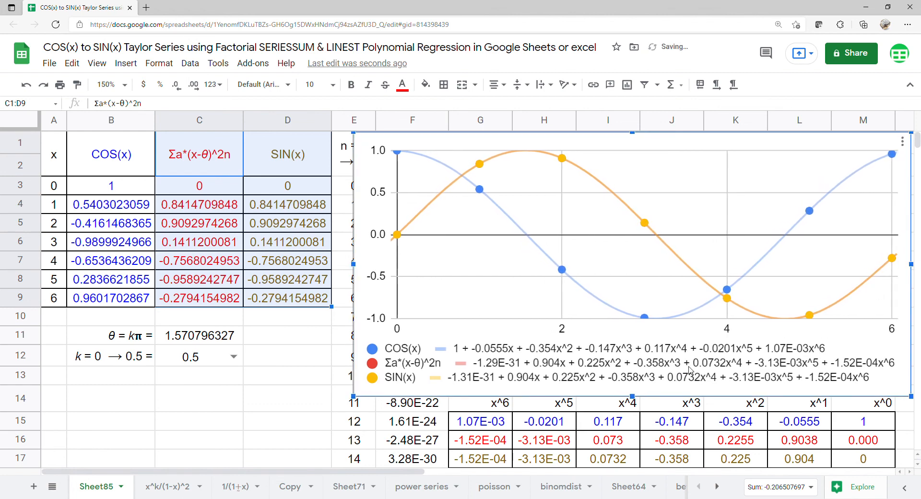
Reset k in C12 to 0 and compare the Taylor series with COS(x) in G15:M16 and columns B and C
{"action": "left_click", "coordinate": [233, 356]}
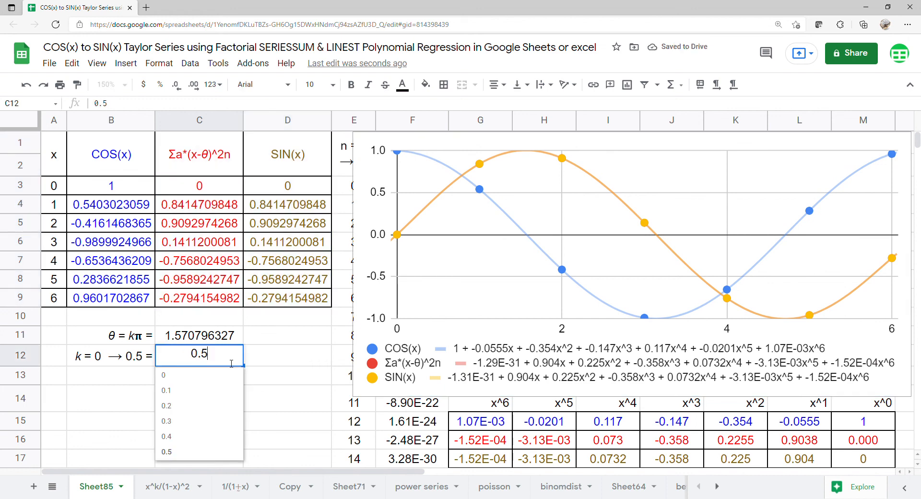
{"action": "left_click", "coordinate": [207, 377]}
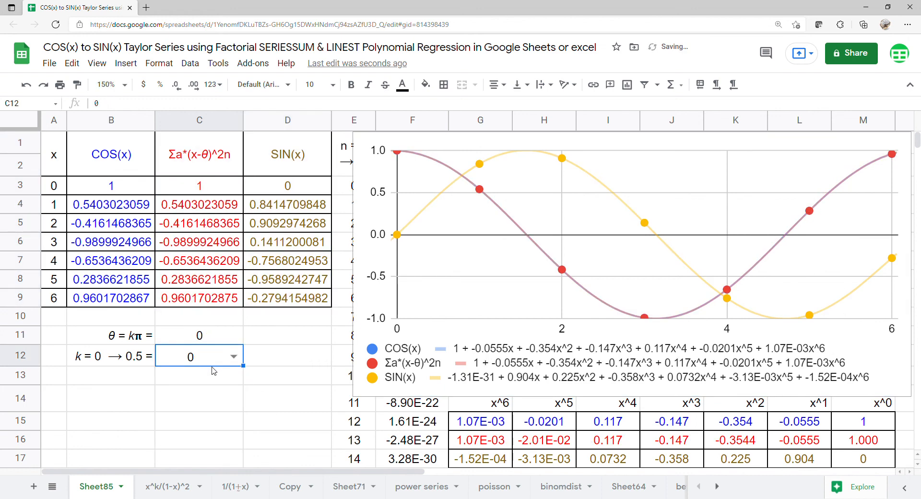
{"action": "left_click_drag", "start_coordinate": [474, 428], "coordinate": [854, 441]}
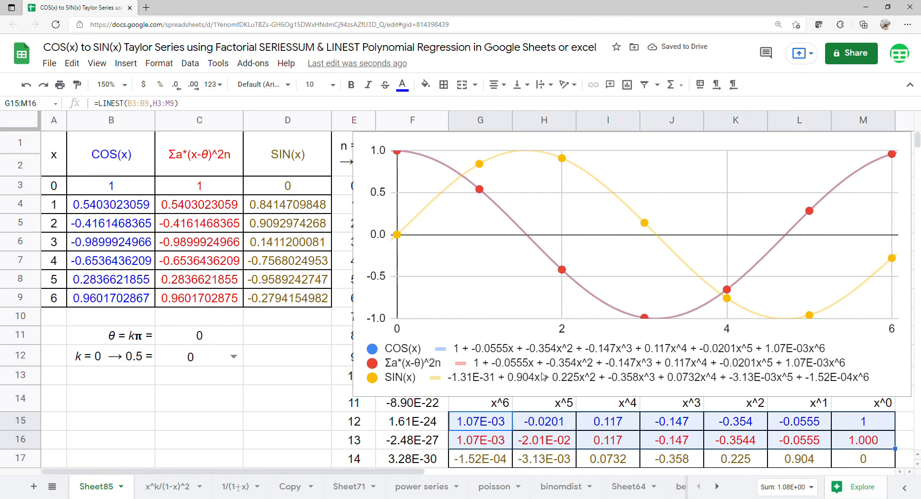
{"action": "left_click_drag", "start_coordinate": [200, 163], "coordinate": [123, 298]}
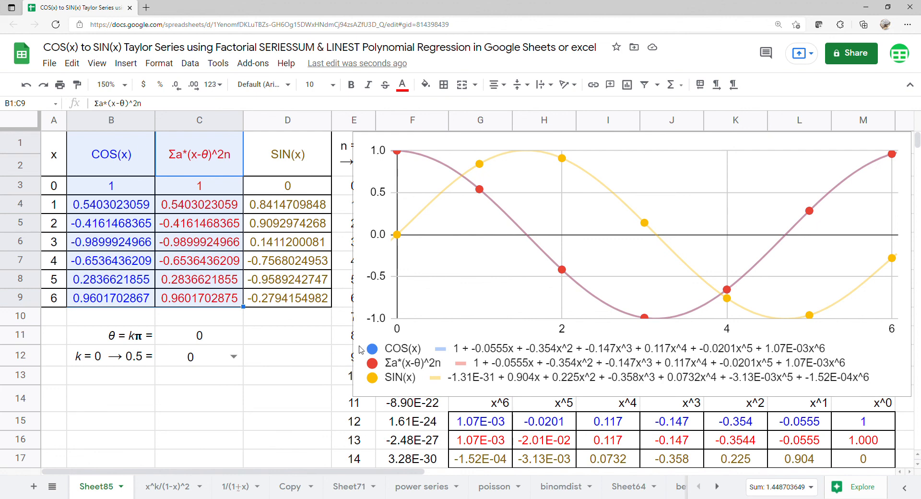
{"action": "left_click_drag", "start_coordinate": [187, 148], "coordinate": [194, 302]}
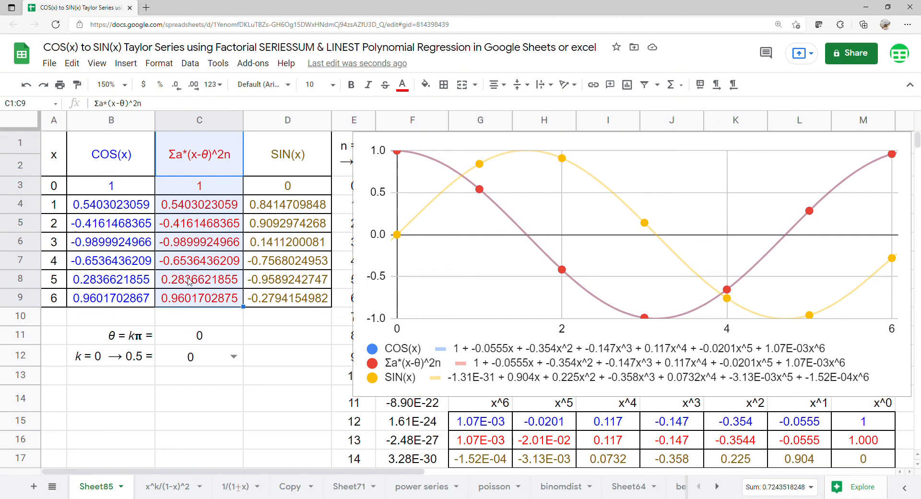